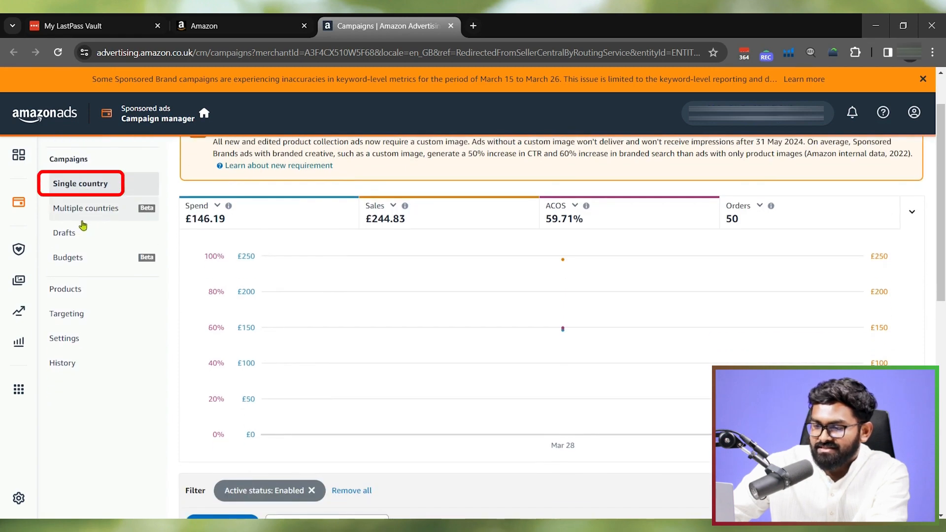
- Examine the enabled campaigns and their status, start date, budget, impressions and top-of-search columns in the campaign list
{"action": "scroll", "coordinate": [98, 261], "scroll_direction": "down", "scroll_amount": 1}
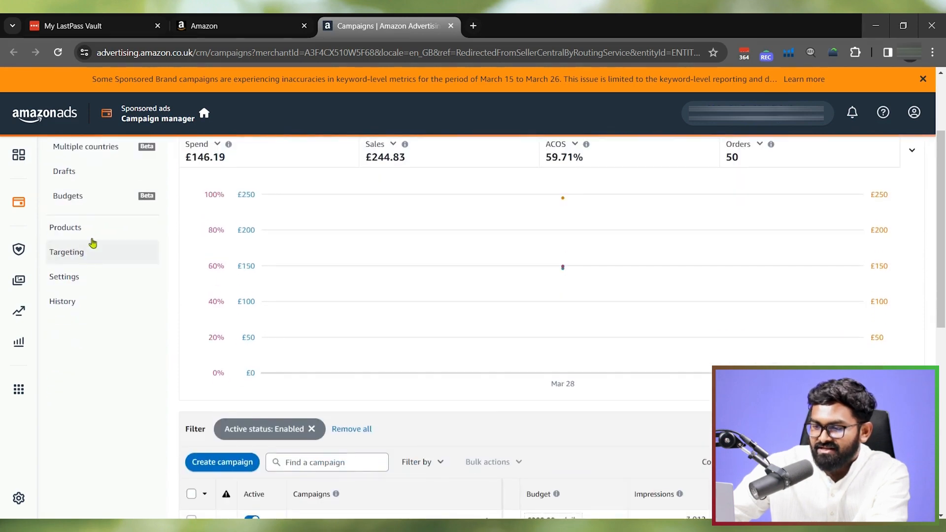
{"action": "scroll", "coordinate": [91, 248], "scroll_direction": "down", "scroll_amount": 1}
{"action": "scroll", "coordinate": [98, 311], "scroll_direction": "down", "scroll_amount": 5}
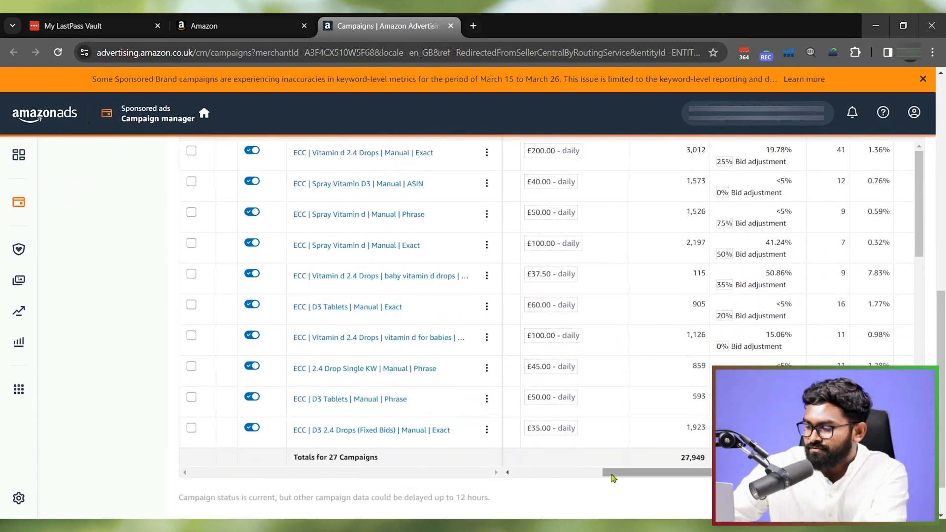
{"action": "left_click_drag", "start_coordinate": [613, 475], "coordinate": [625, 475]}
{"action": "scroll", "coordinate": [651, 370], "scroll_direction": "up", "scroll_amount": 1}
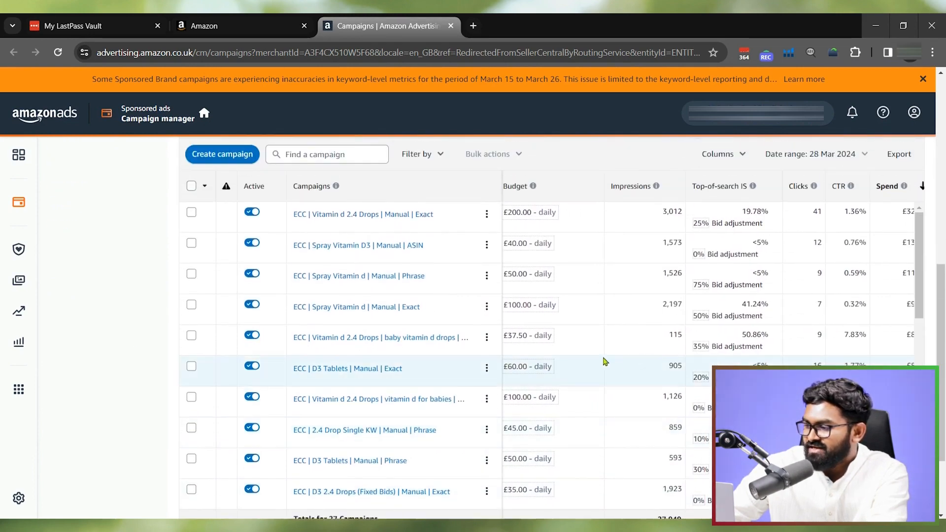
{"action": "scroll", "coordinate": [636, 223], "scroll_direction": "up", "scroll_amount": 1}
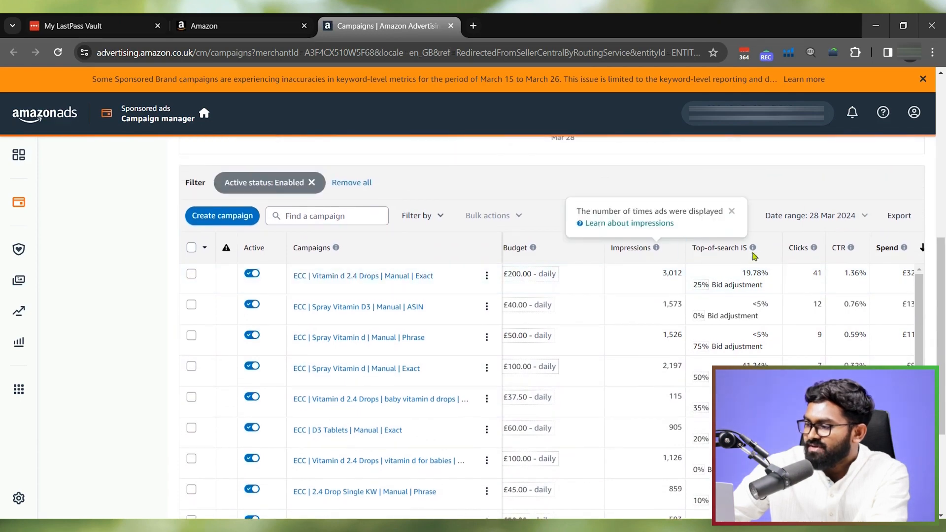
{"action": "mouse_move", "coordinate": [807, 257]}
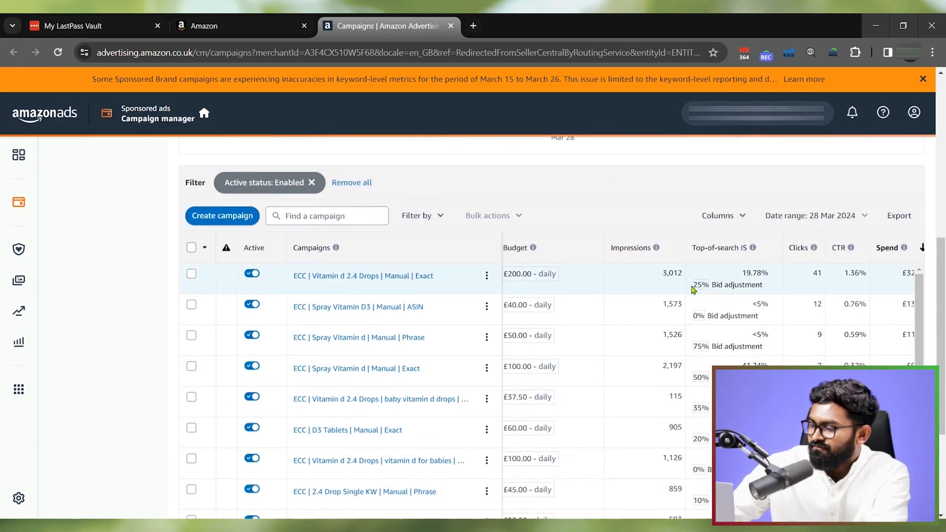
{"action": "scroll", "coordinate": [715, 305], "scroll_direction": "down", "scroll_amount": 1}
{"action": "scroll", "coordinate": [650, 323], "scroll_direction": "up", "scroll_amount": 1}
{"action": "scroll", "coordinate": [443, 296], "scroll_direction": "left", "scroll_amount": 4}
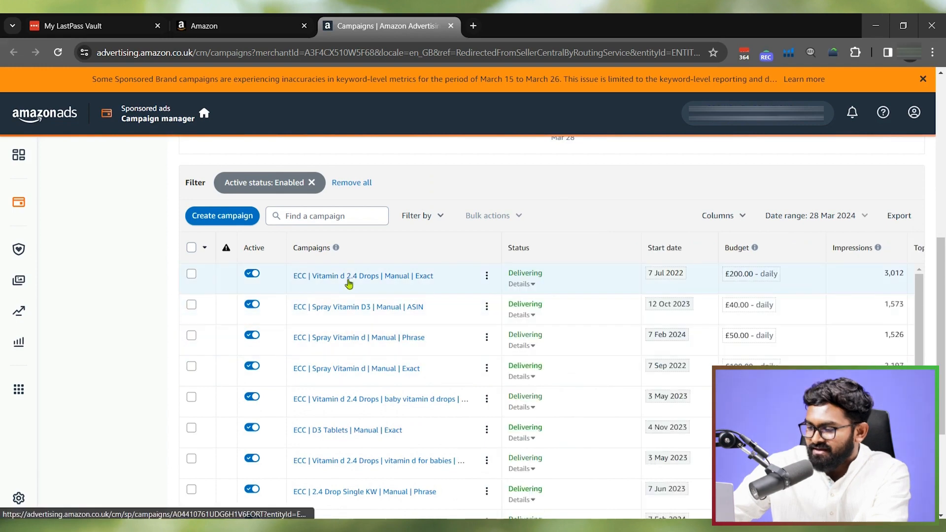
{"action": "scroll", "coordinate": [353, 309], "scroll_direction": "down", "scroll_amount": 1}
{"action": "scroll", "coordinate": [354, 309], "scroll_direction": "down", "scroll_amount": 1}
{"action": "scroll", "coordinate": [353, 276], "scroll_direction": "up", "scroll_amount": 2}
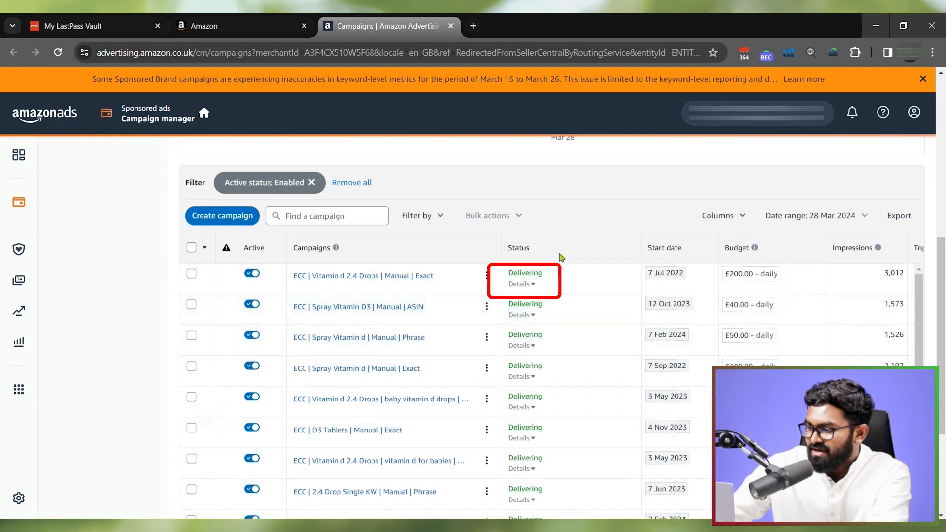
- Check the status details of the ECC | Vitamin d 2.4 Drops | Manual | Exact campaign while pausing it and enabling it again
{"action": "left_click", "coordinate": [532, 284]}
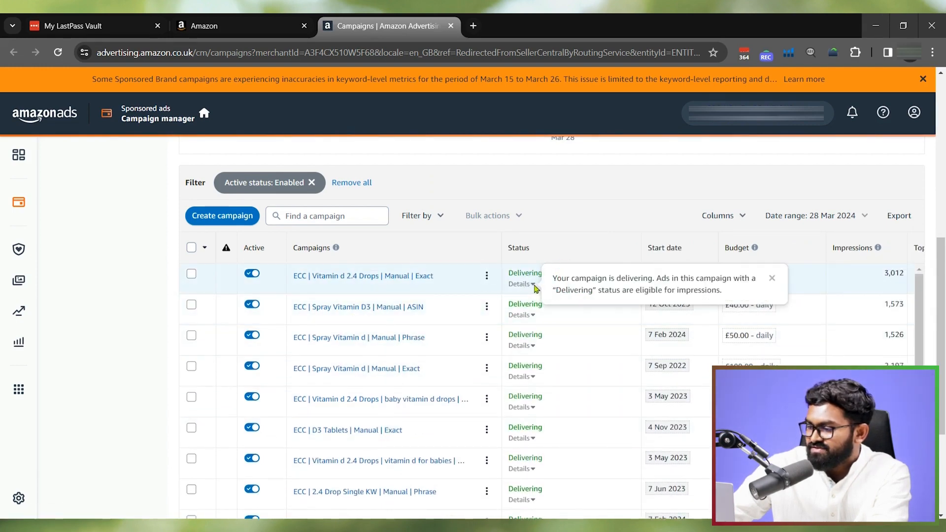
{"action": "left_click", "coordinate": [252, 274]}
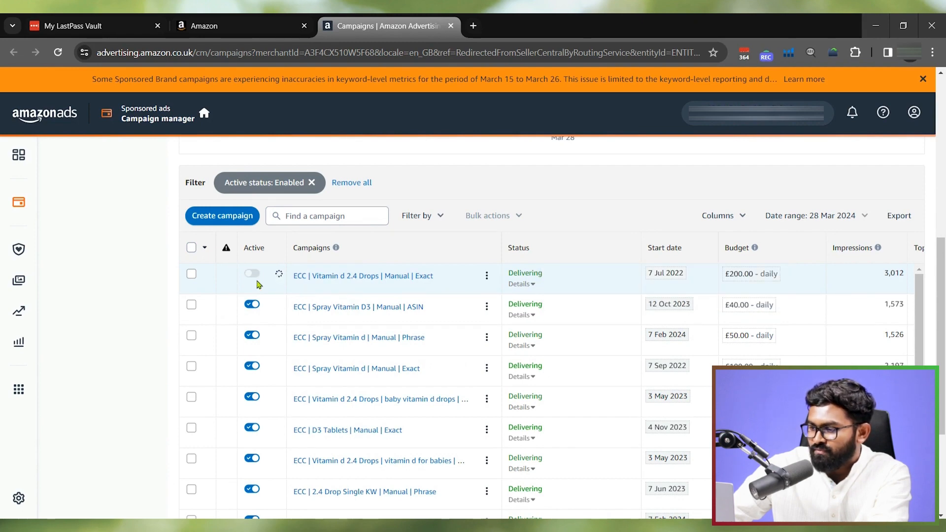
{"action": "left_click", "coordinate": [531, 284]}
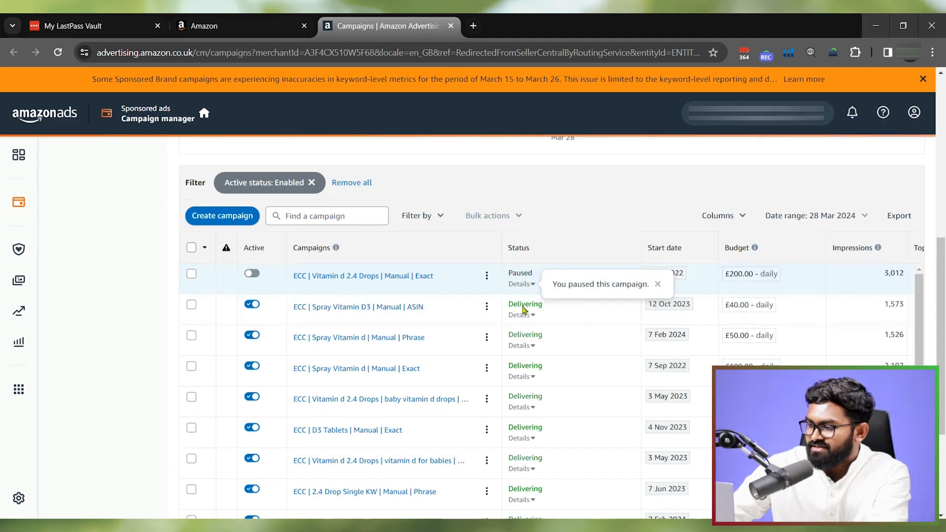
{"action": "left_click", "coordinate": [251, 273]}
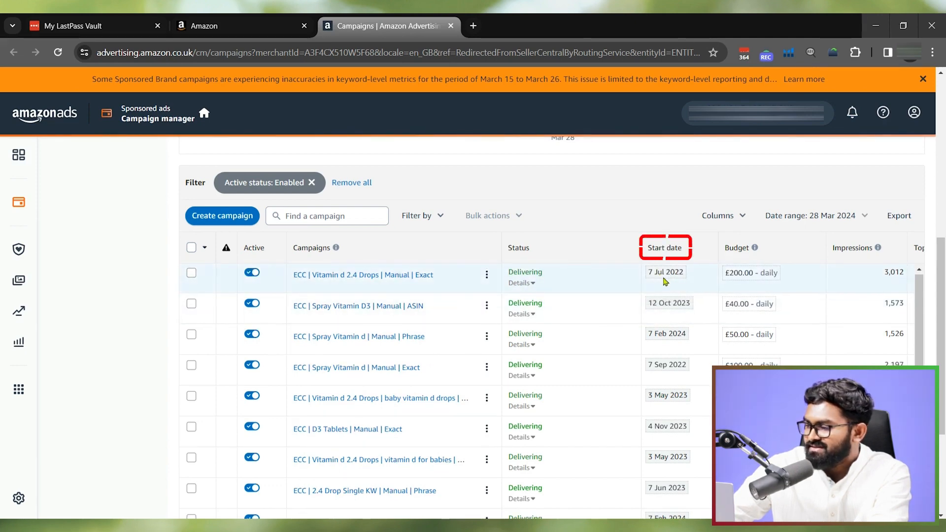
- Read the explanations of the Impressions, Top-of-search IS, Clicks and CTR columns in the campaign list
{"action": "scroll", "coordinate": [664, 281], "scroll_direction": "down", "scroll_amount": 4}
{"action": "scroll", "coordinate": [667, 284], "scroll_direction": "up", "scroll_amount": 4}
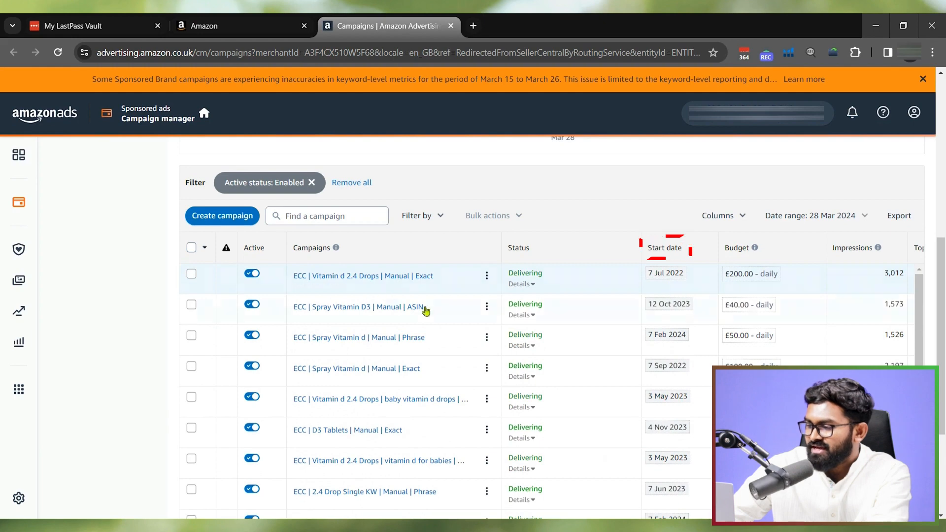
{"action": "scroll", "coordinate": [765, 291], "scroll_direction": "down", "scroll_amount": 4}
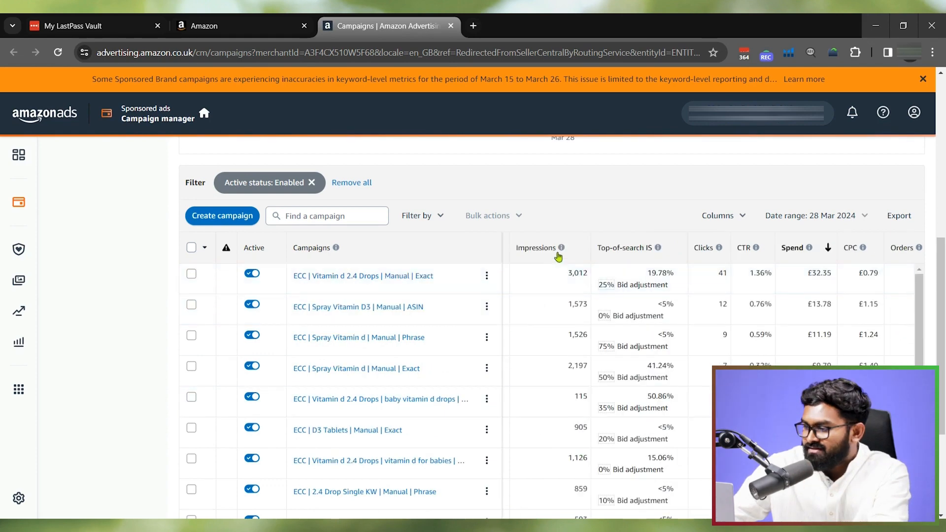
{"action": "mouse_move", "coordinate": [562, 249]}
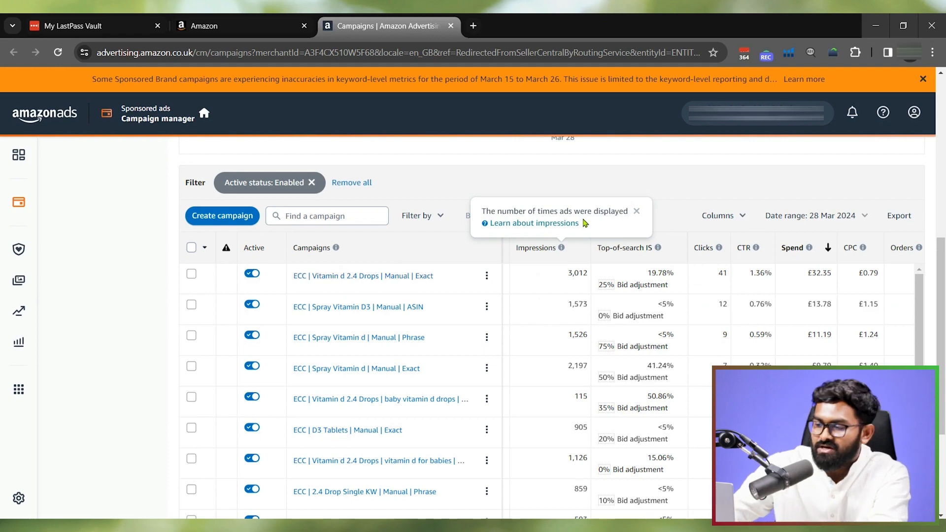
{"action": "mouse_move", "coordinate": [658, 249]}
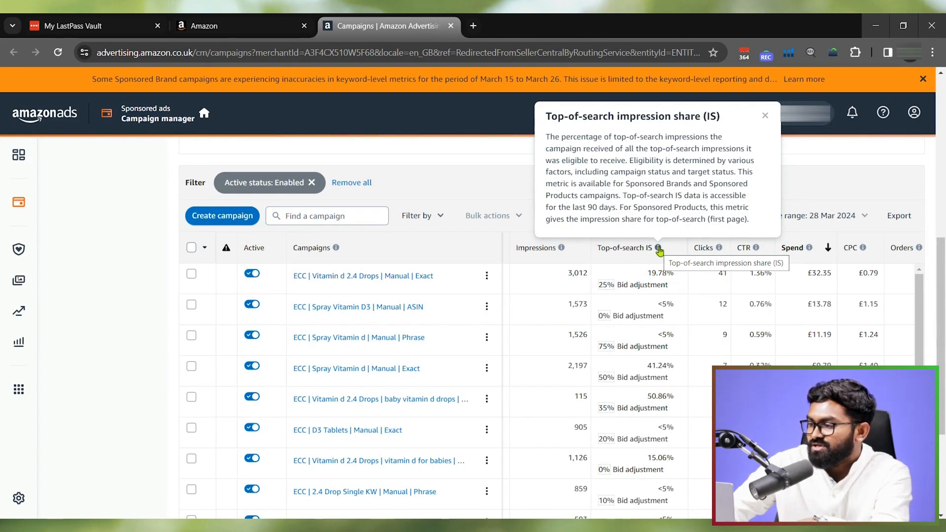
{"action": "left_click", "coordinate": [721, 249]}
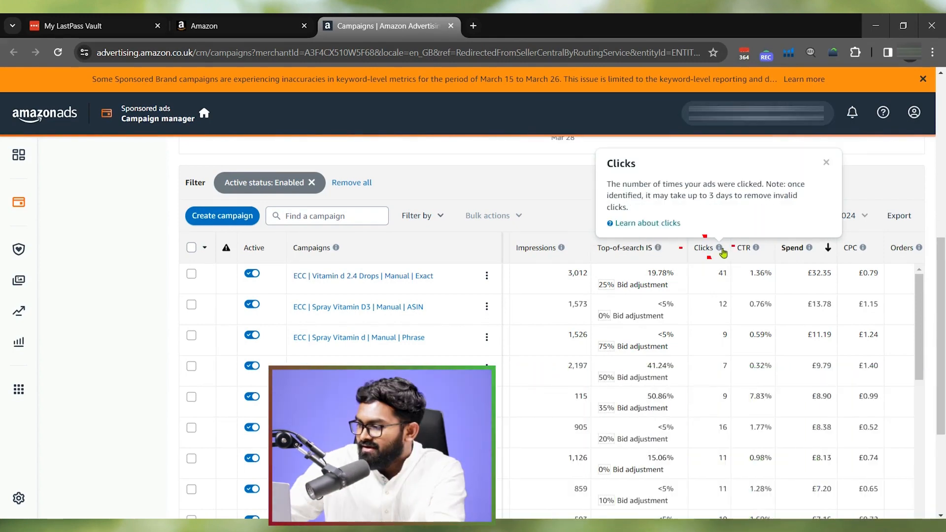
{"action": "left_click", "coordinate": [719, 252]}
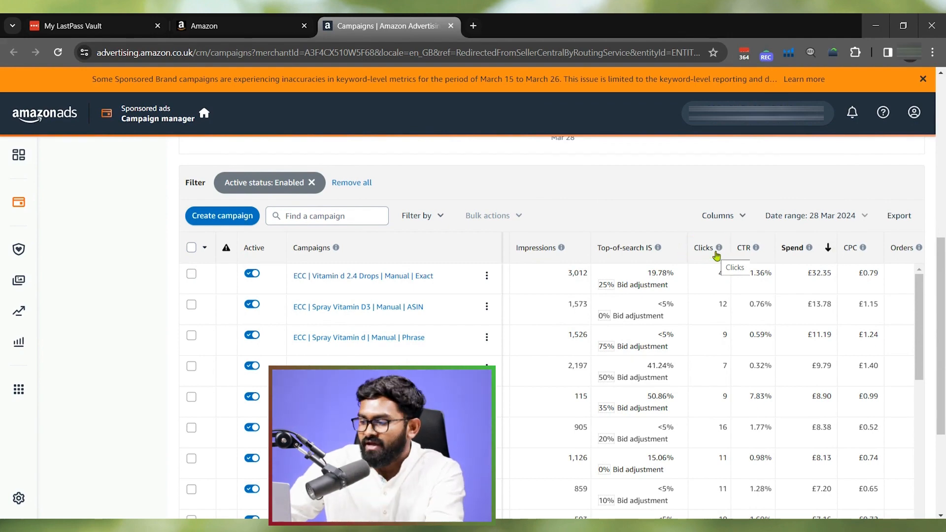
{"action": "left_click", "coordinate": [756, 248]}
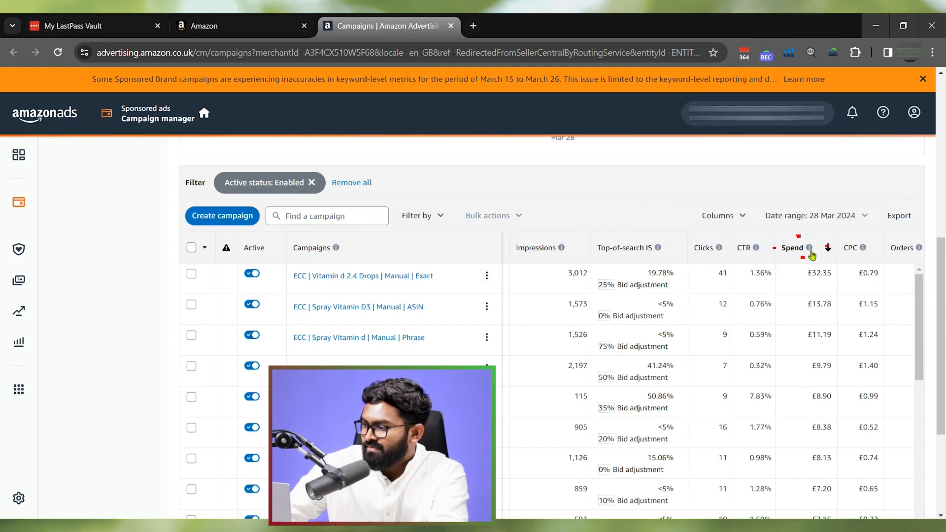
- Read the explanations of the Spend, CPC, Orders and ACOS columns in the campaign list
{"action": "mouse_move", "coordinate": [810, 252]}
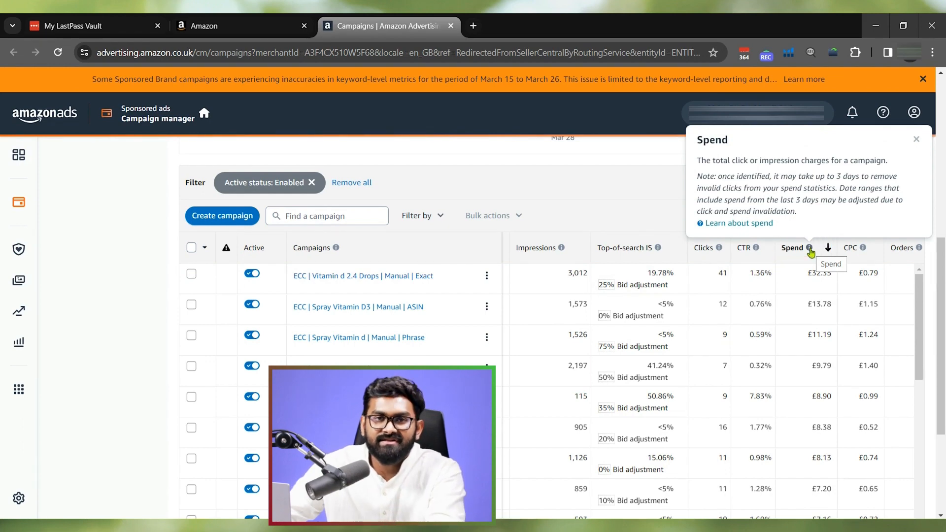
{"action": "mouse_move", "coordinate": [863, 250]}
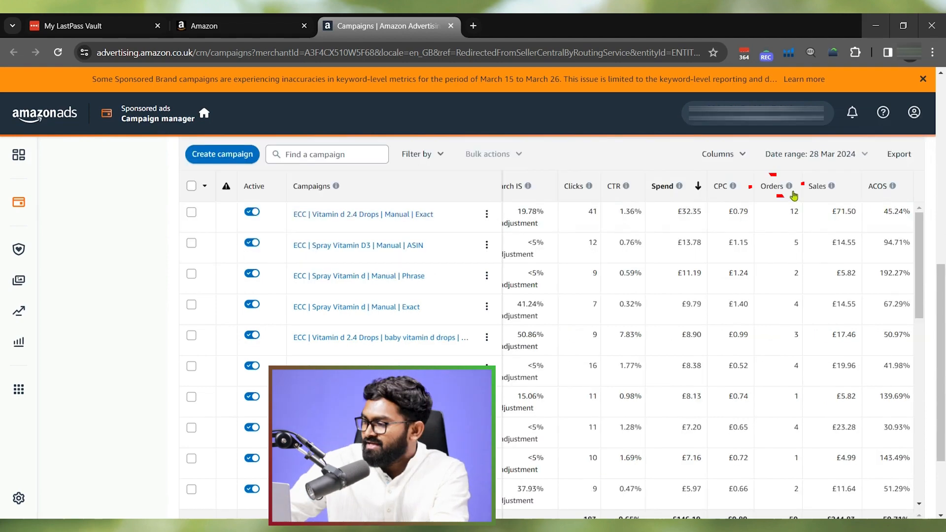
{"action": "left_click", "coordinate": [790, 187]}
{"action": "left_click", "coordinate": [790, 190]}
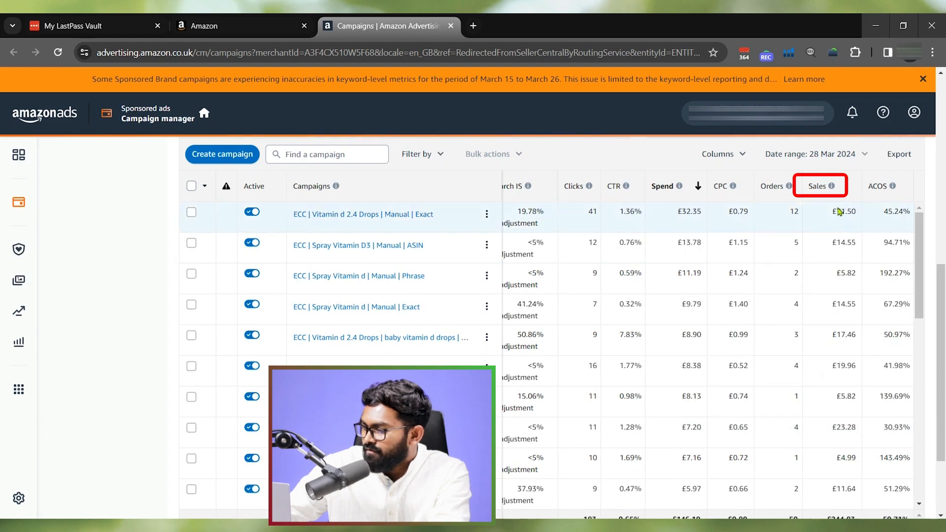
{"action": "mouse_move", "coordinate": [893, 187]}
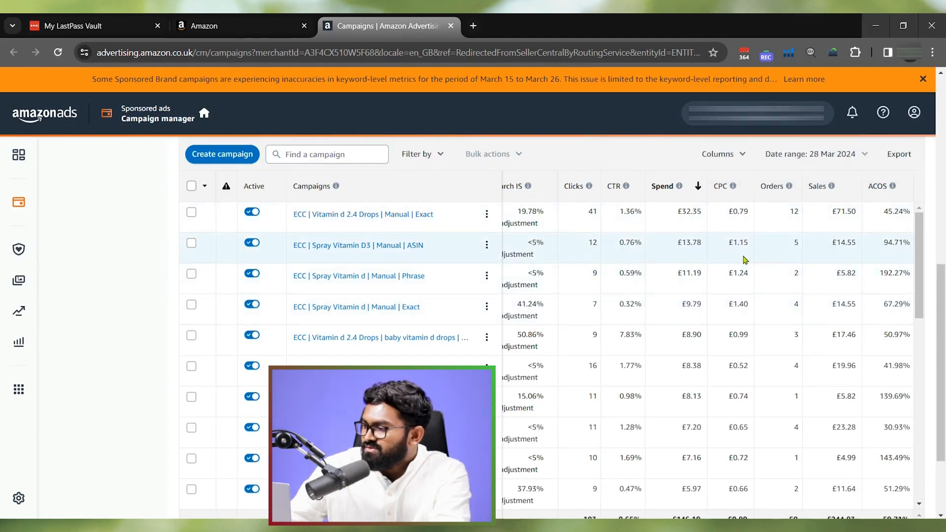
- Review the available and selected columns in the campaign list's column customisation, then close it without applying any change
{"action": "scroll", "coordinate": [729, 254], "scroll_direction": "up", "scroll_amount": 1}
{"action": "left_click", "coordinate": [737, 217]}
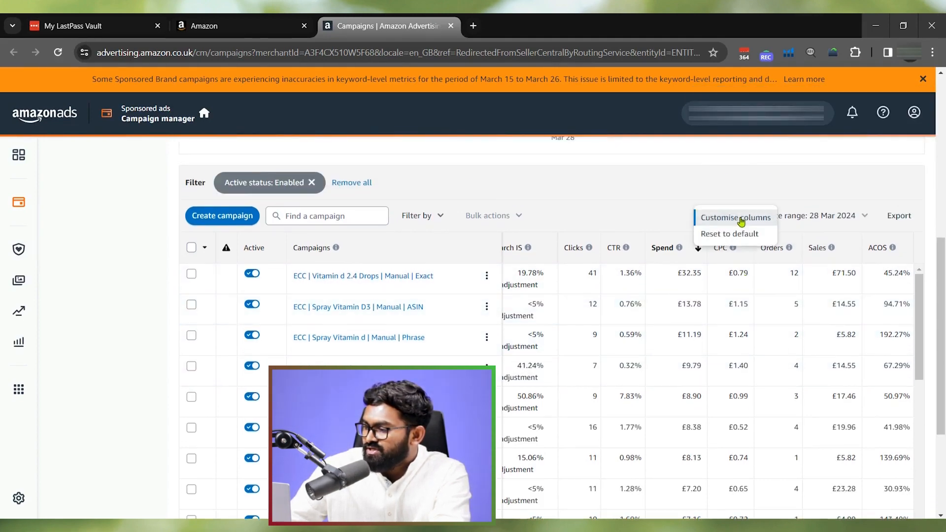
{"action": "left_click", "coordinate": [735, 218]}
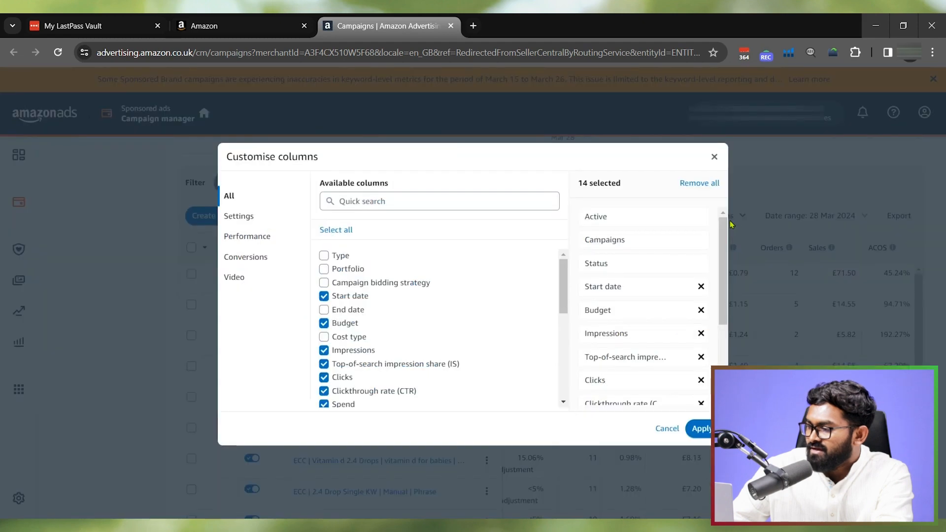
{"action": "scroll", "coordinate": [433, 294], "scroll_direction": "down", "scroll_amount": 3}
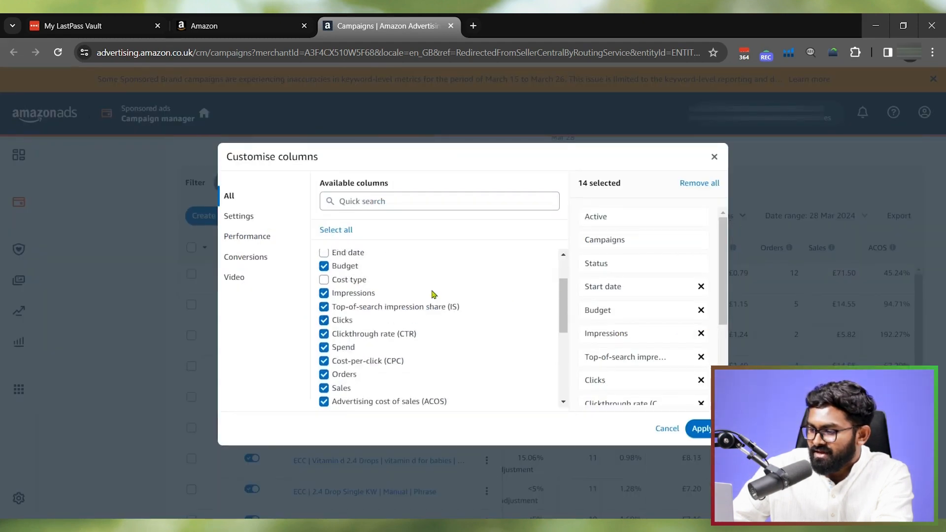
{"action": "scroll", "coordinate": [433, 293], "scroll_direction": "down", "scroll_amount": 3}
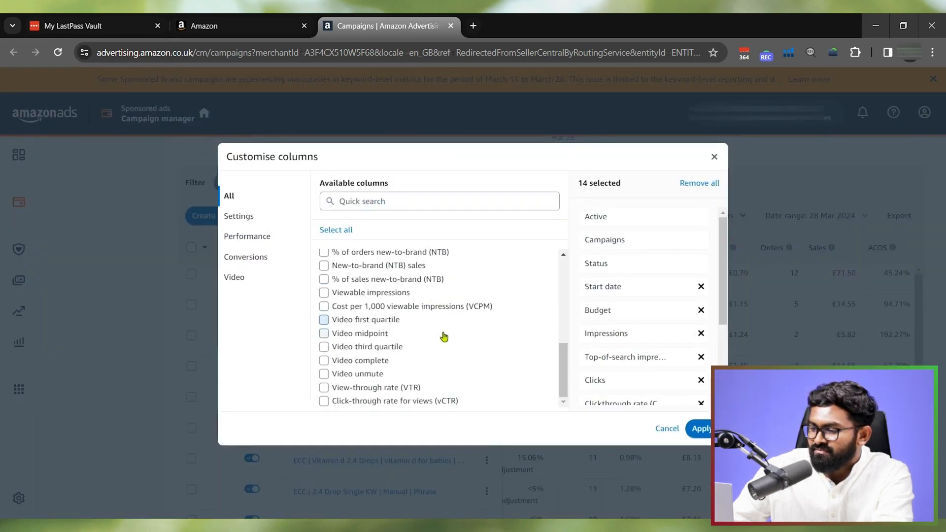
{"action": "scroll", "coordinate": [444, 335], "scroll_direction": "up", "scroll_amount": 1}
{"action": "scroll", "coordinate": [449, 342], "scroll_direction": "up", "scroll_amount": 5}
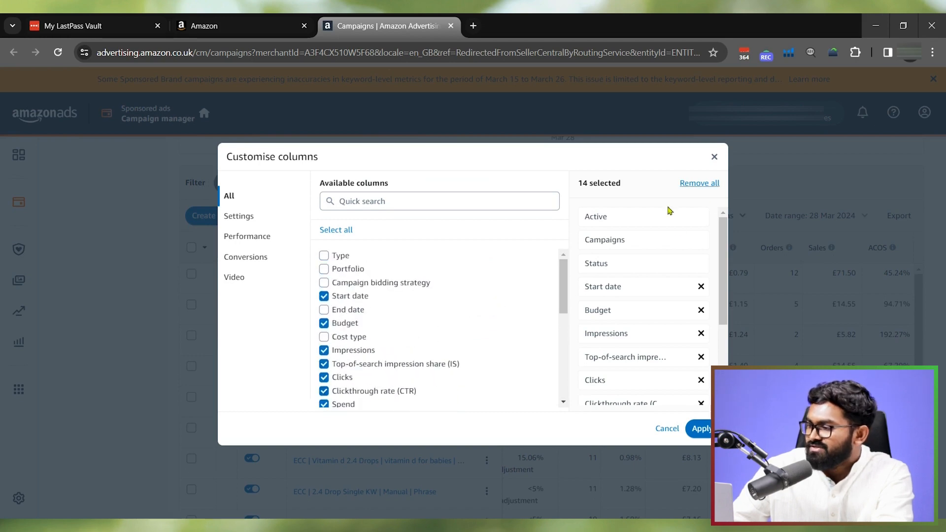
{"action": "scroll", "coordinate": [465, 299], "scroll_direction": "down", "scroll_amount": 10}
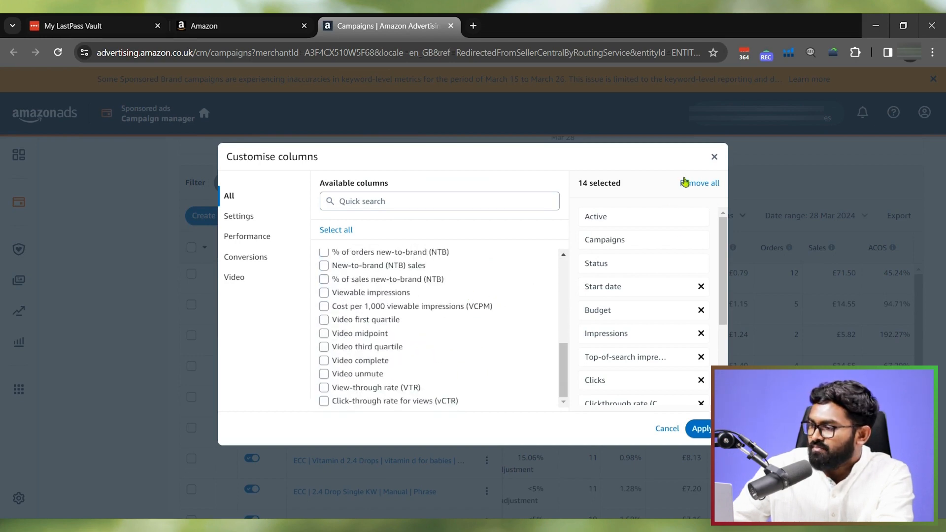
{"action": "left_click", "coordinate": [713, 157]}
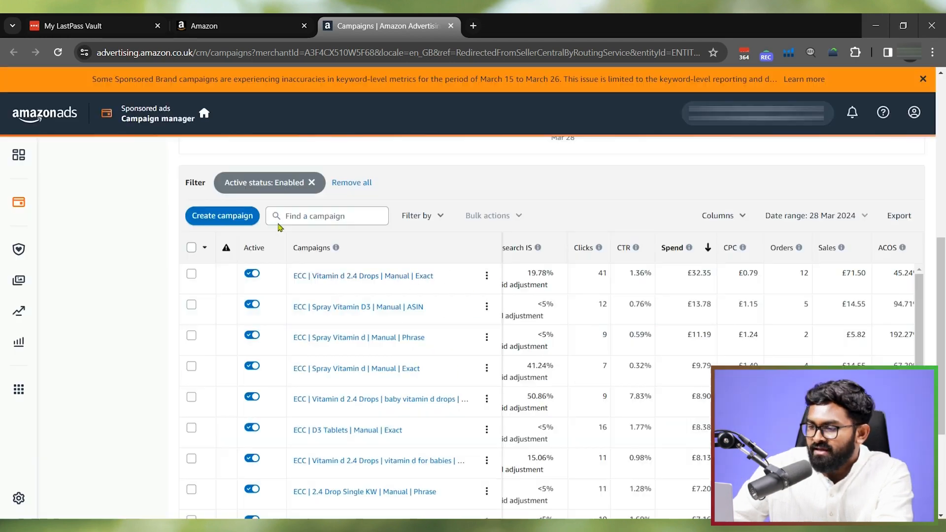
- Review the Active status filter choices without applying any, and browse the other filters offered for the campaign list
{"action": "left_click", "coordinate": [284, 189]}
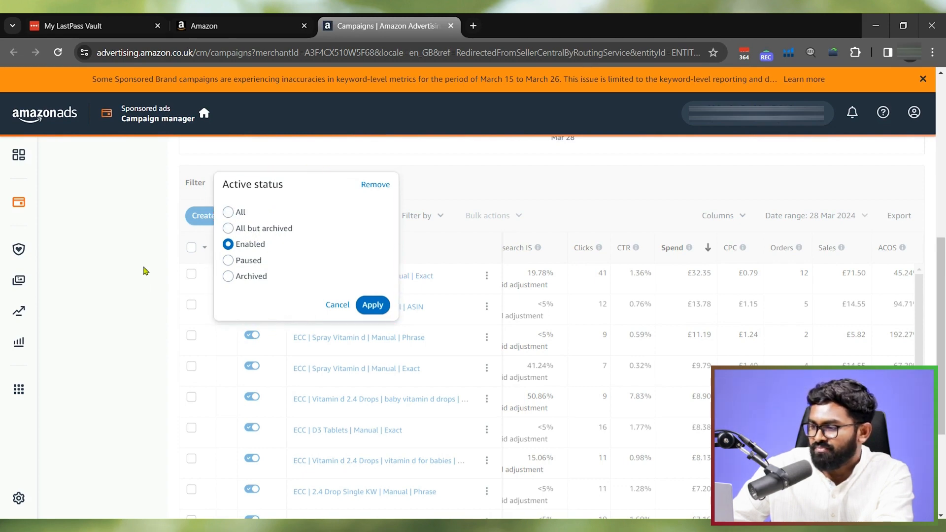
{"action": "left_click", "coordinate": [336, 308]}
{"action": "left_click", "coordinate": [437, 218]}
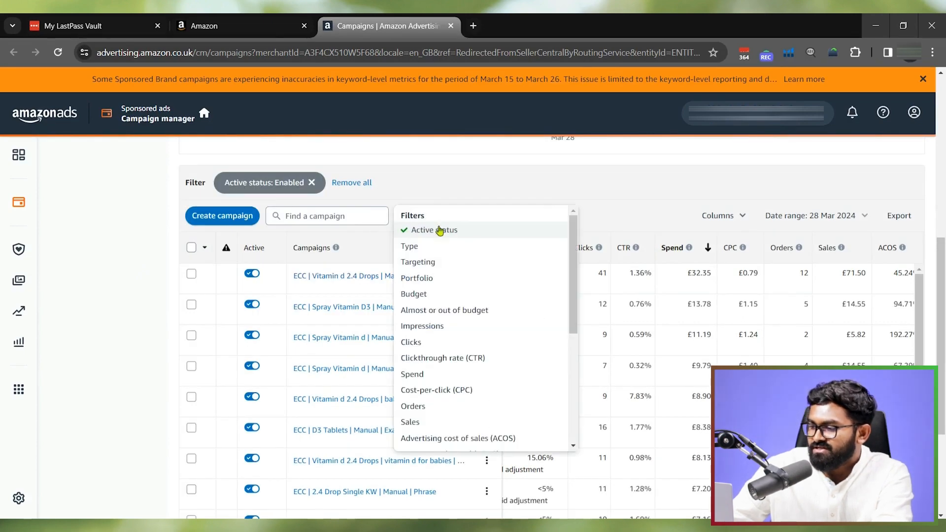
{"action": "scroll", "coordinate": [431, 329], "scroll_direction": "down", "scroll_amount": 1}
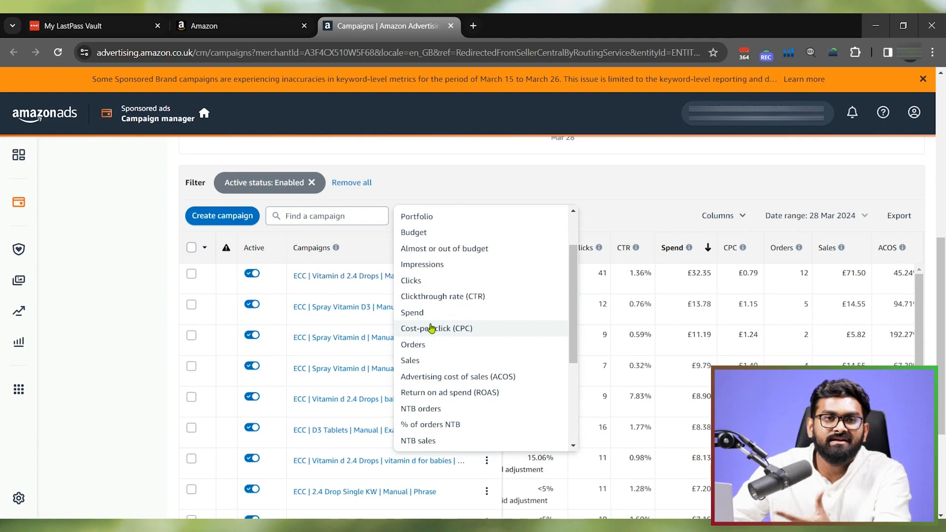
{"action": "scroll", "coordinate": [436, 314], "scroll_direction": "down", "scroll_amount": 3}
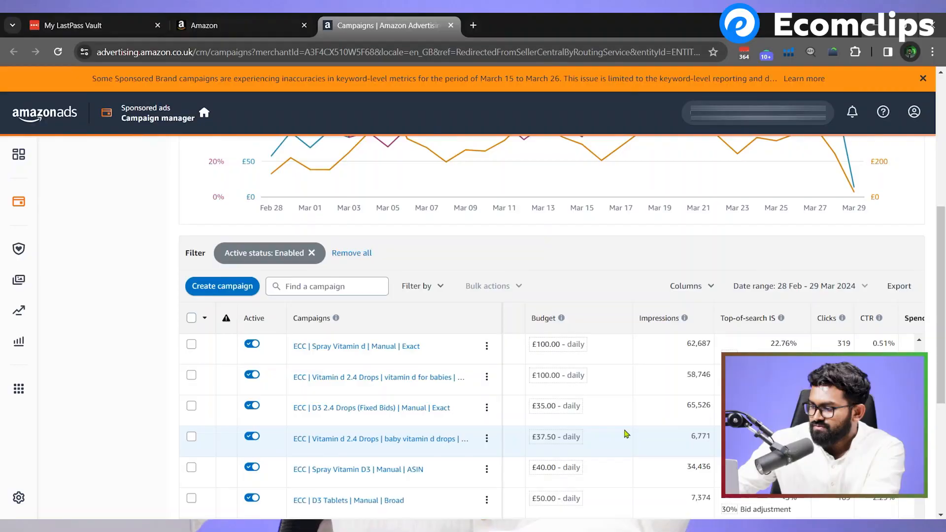
- View the preset periods and calendar of the campaign list's date range, then dismiss them without applying a change
{"action": "left_click", "coordinate": [818, 286]}
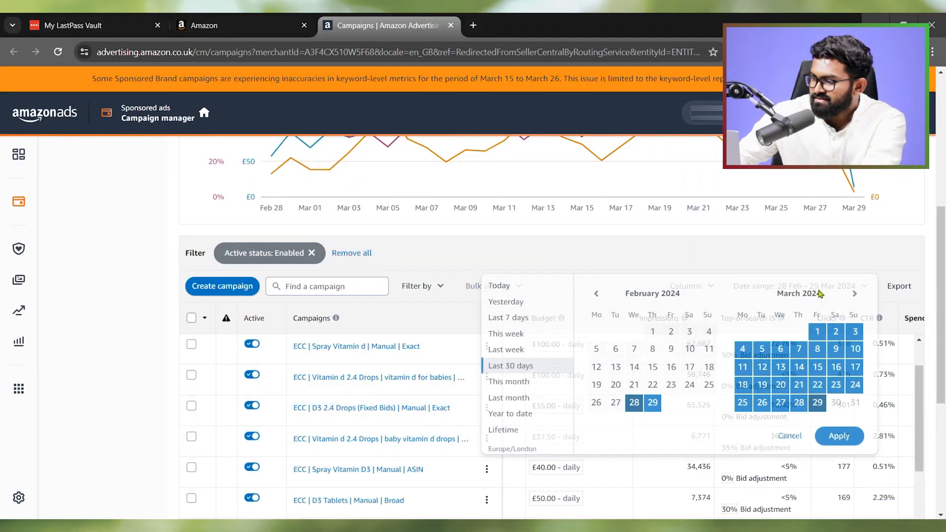
{"action": "left_click", "coordinate": [119, 395]}
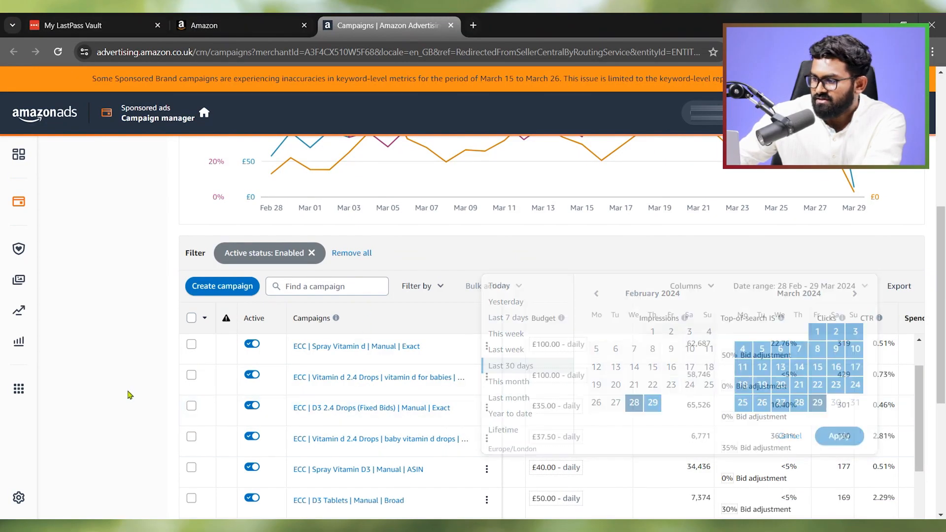
- Filter the campaign list to campaigns with an advertising cost of sales (ACOS) greater than 40%
{"action": "left_click", "coordinate": [418, 286]}
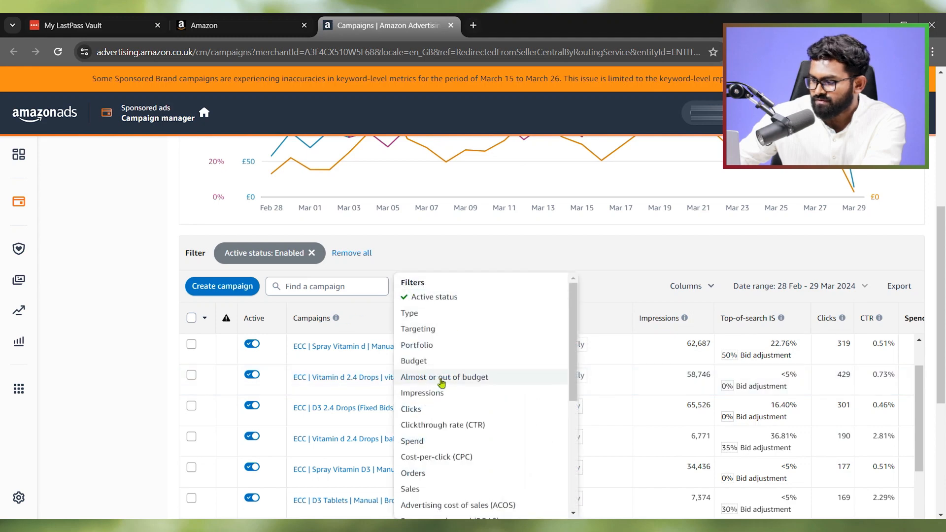
{"action": "scroll", "coordinate": [439, 377], "scroll_direction": "down", "scroll_amount": 3}
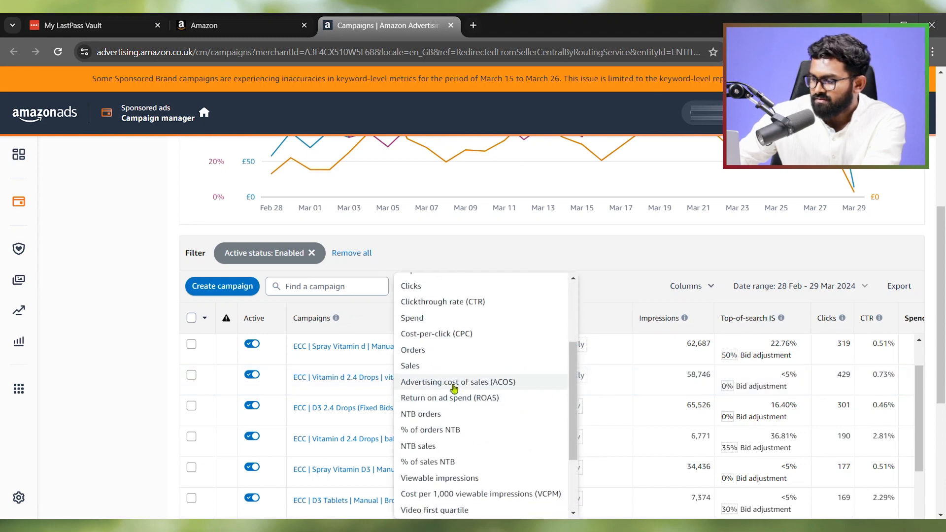
{"action": "left_click", "coordinate": [454, 383]}
{"action": "left_click", "coordinate": [439, 288]}
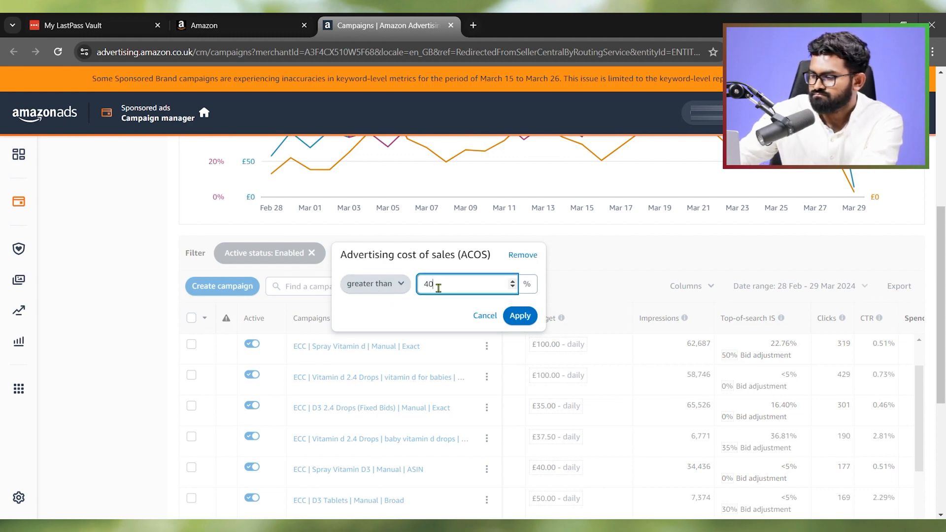
{"action": "left_click", "coordinate": [519, 316]}
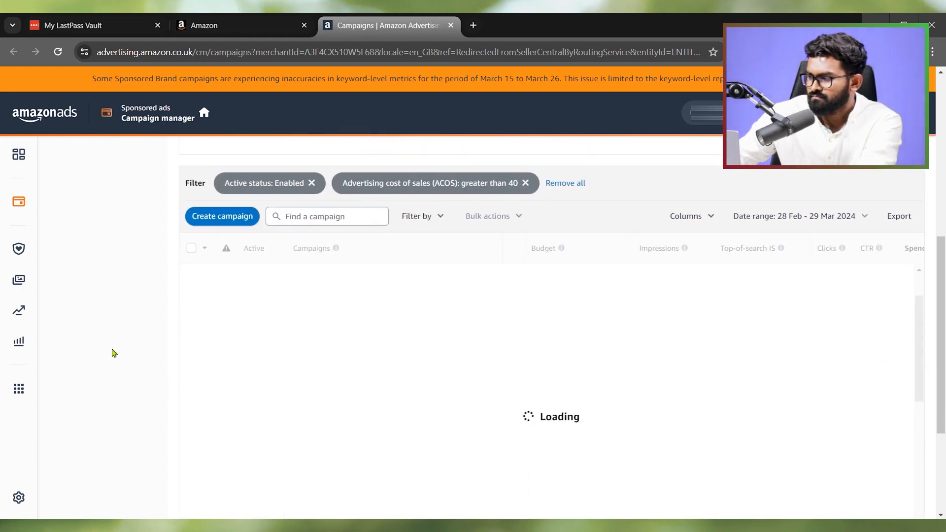
- Examine the spend, orders, sales, ACOS and daily budgets of the campaigns matching the high-ACOS filter
{"action": "scroll", "coordinate": [113, 353], "scroll_direction": "down", "scroll_amount": 3}
{"action": "scroll", "coordinate": [123, 353], "scroll_direction": "down", "scroll_amount": 2}
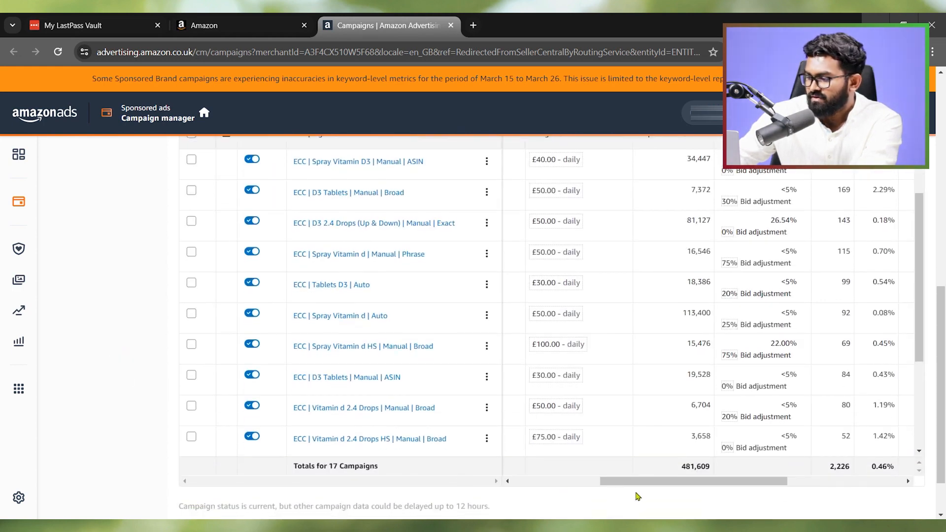
{"action": "left_click_drag", "start_coordinate": [636, 482], "coordinate": [751, 482]}
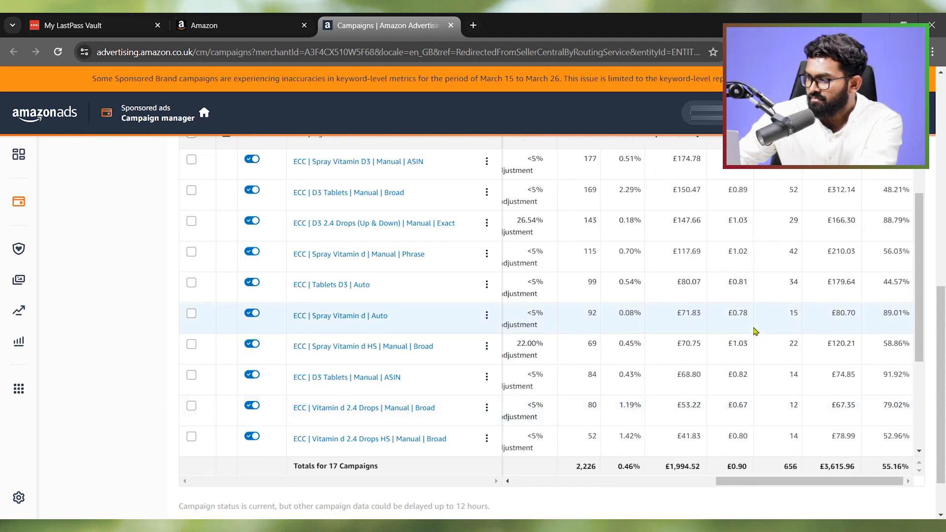
{"action": "scroll", "coordinate": [786, 330], "scroll_direction": "up", "scroll_amount": 2}
{"action": "scroll", "coordinate": [781, 312], "scroll_direction": "up", "scroll_amount": 1}
{"action": "scroll", "coordinate": [766, 306], "scroll_direction": "up", "scroll_amount": 1}
{"action": "scroll", "coordinate": [757, 291], "scroll_direction": "down", "scroll_amount": 2}
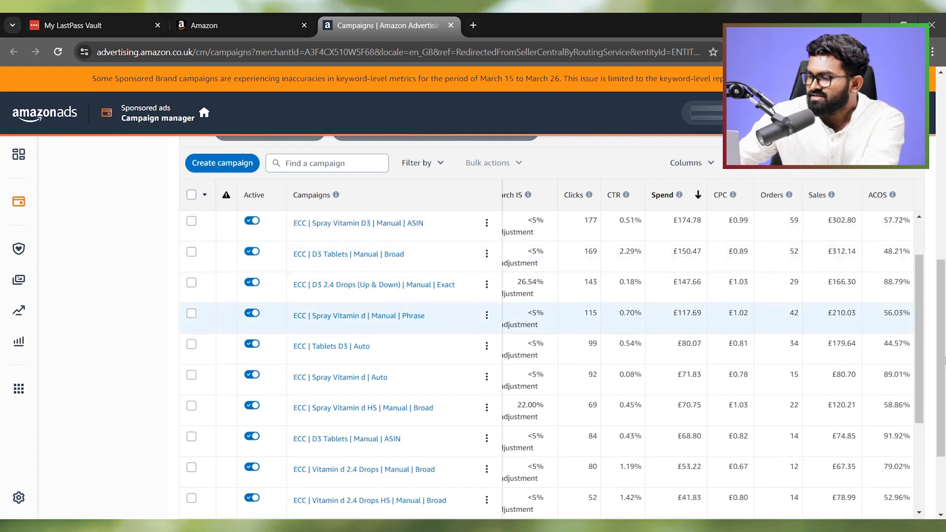
{"action": "scroll", "coordinate": [96, 370], "scroll_direction": "down", "scroll_amount": 5}
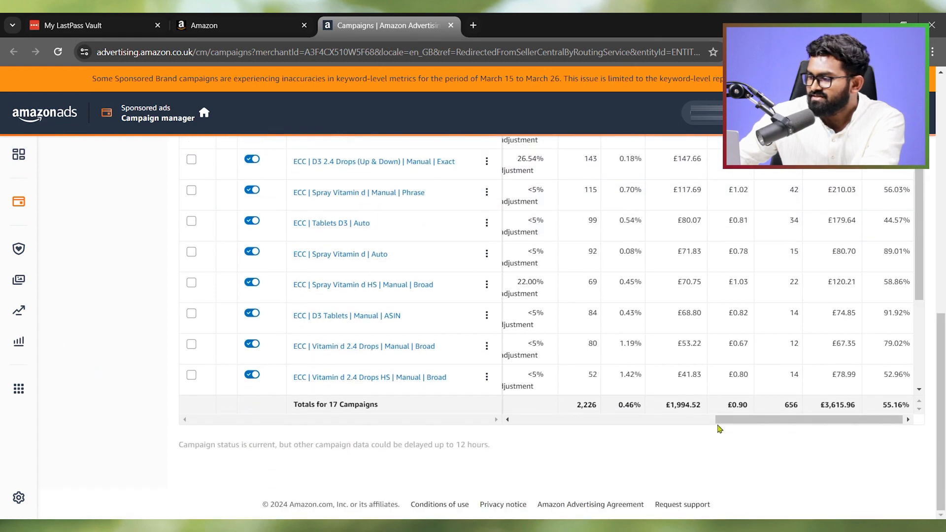
{"action": "left_click_drag", "start_coordinate": [719, 422], "coordinate": [563, 425]}
{"action": "scroll", "coordinate": [721, 347], "scroll_direction": "up", "scroll_amount": 1}
{"action": "scroll", "coordinate": [720, 345], "scroll_direction": "up", "scroll_amount": 6}
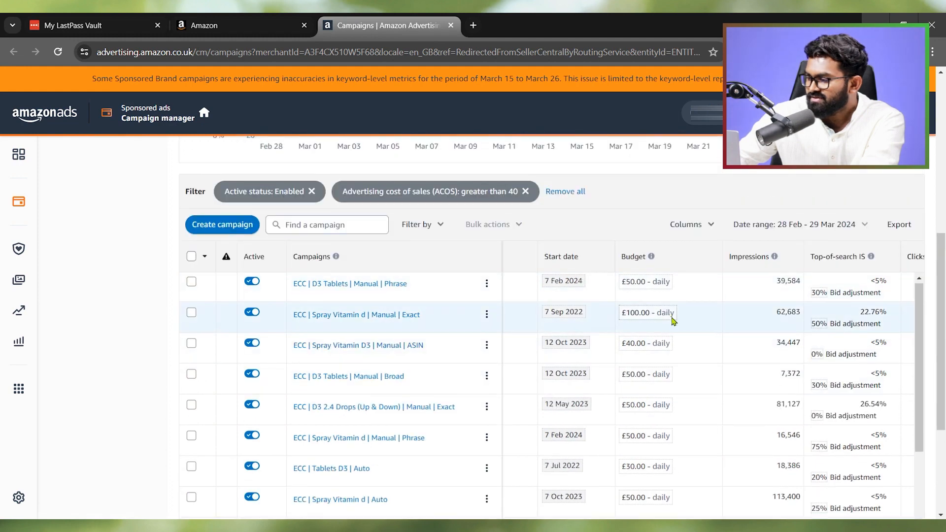
{"action": "scroll", "coordinate": [674, 320], "scroll_direction": "down", "scroll_amount": 8}
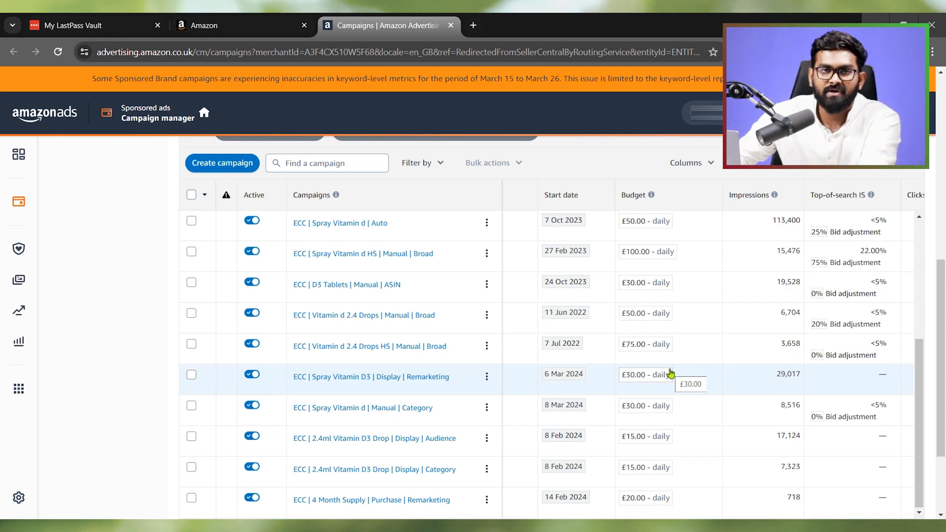
{"action": "scroll", "coordinate": [433, 421], "scroll_direction": "up", "scroll_amount": 10}
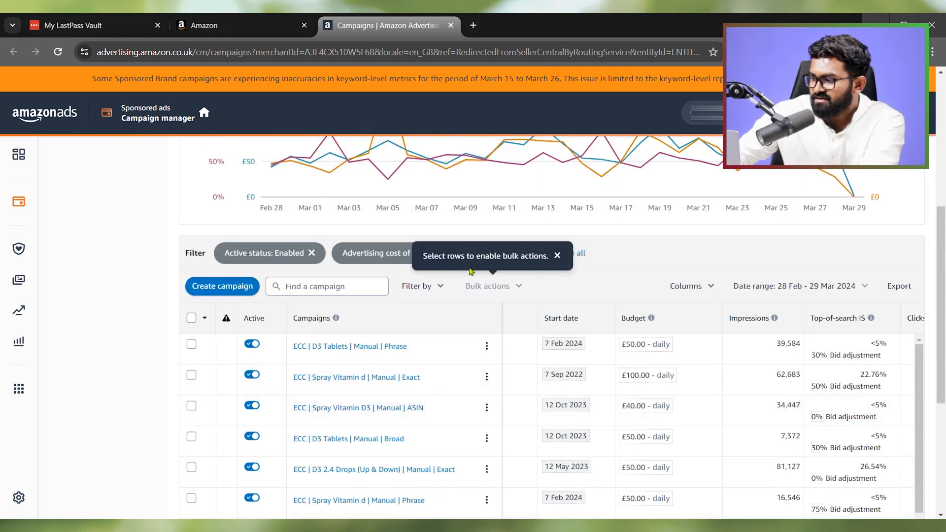
- Change the ACOS filter of the campaign list to less than 30%
{"action": "left_click", "coordinate": [423, 253]}
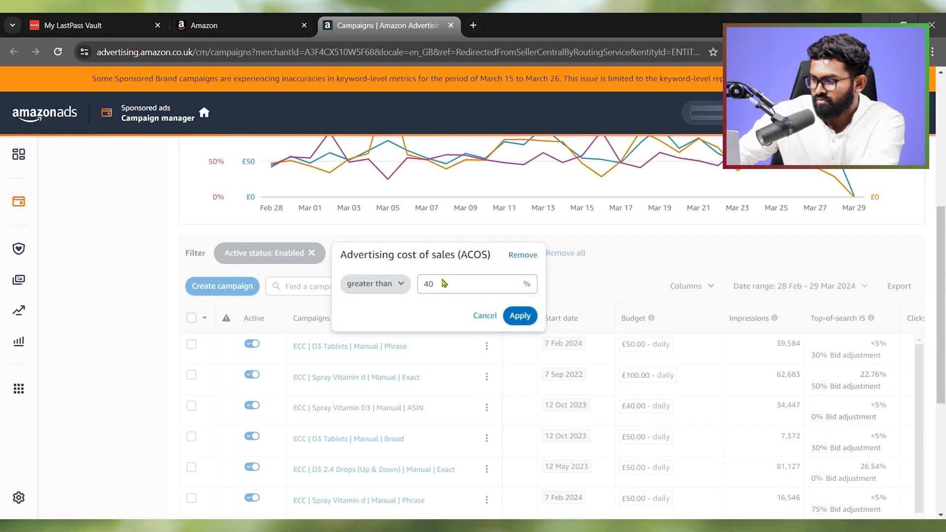
{"action": "left_click", "coordinate": [402, 286]}
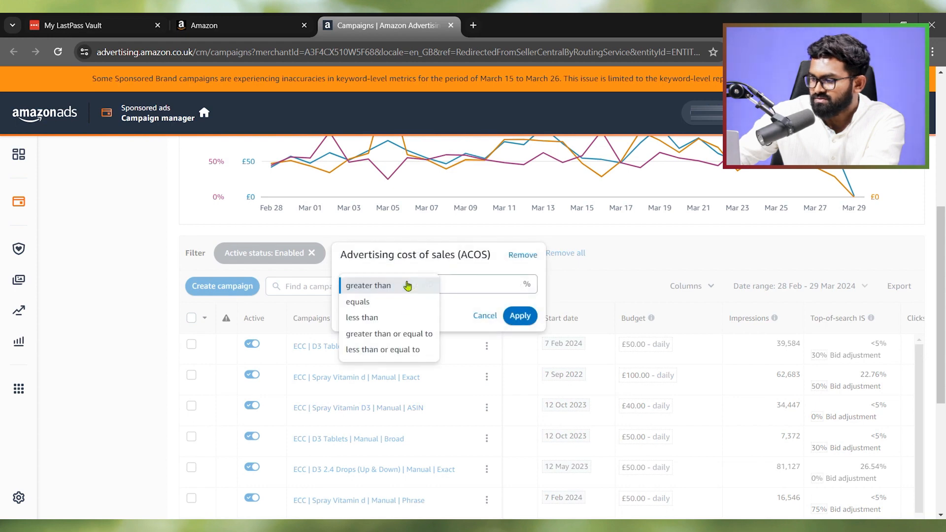
{"action": "left_click", "coordinate": [381, 319]}
{"action": "double_click", "coordinate": [431, 282]}
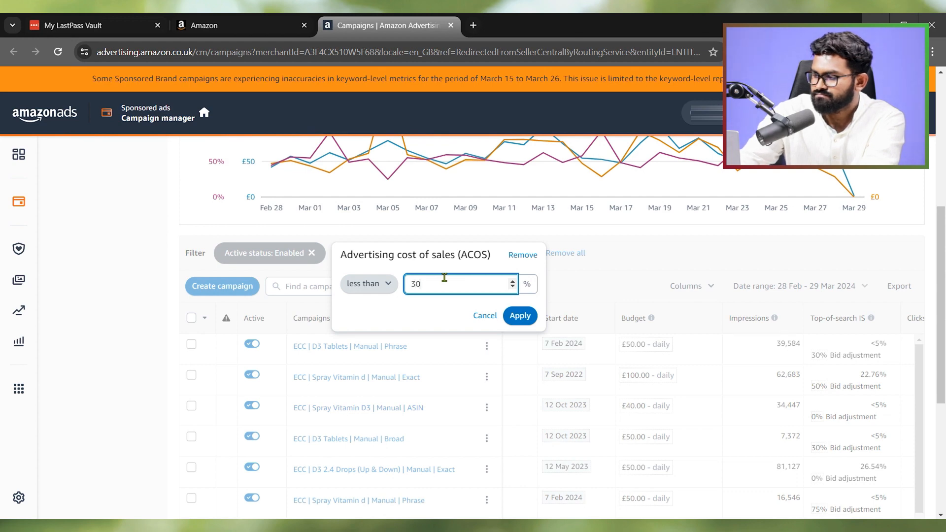
{"action": "left_click", "coordinate": [520, 316]}
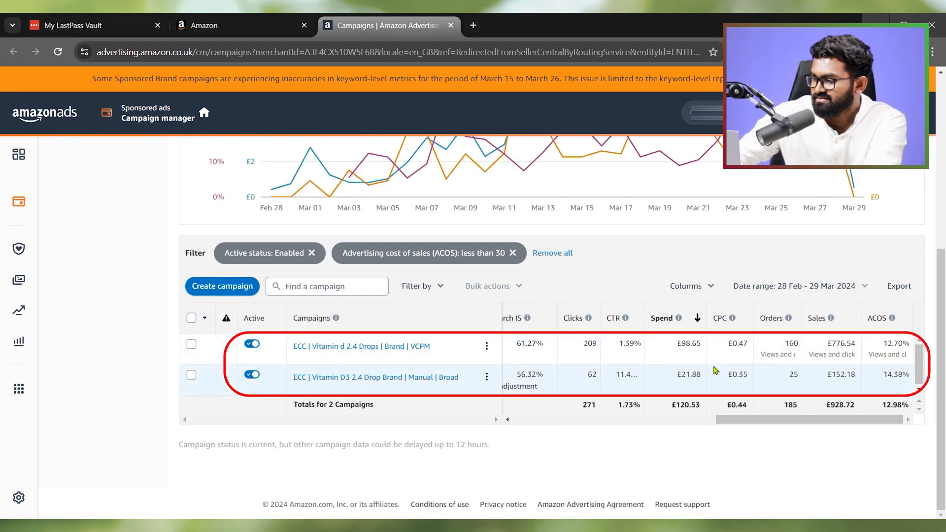
- Set the daily budget of the campaign "ECC | Vitamin d 2.4 Drops | Brand | VCPM" to £120 and save it
{"action": "mouse_move", "coordinate": [875, 356]}
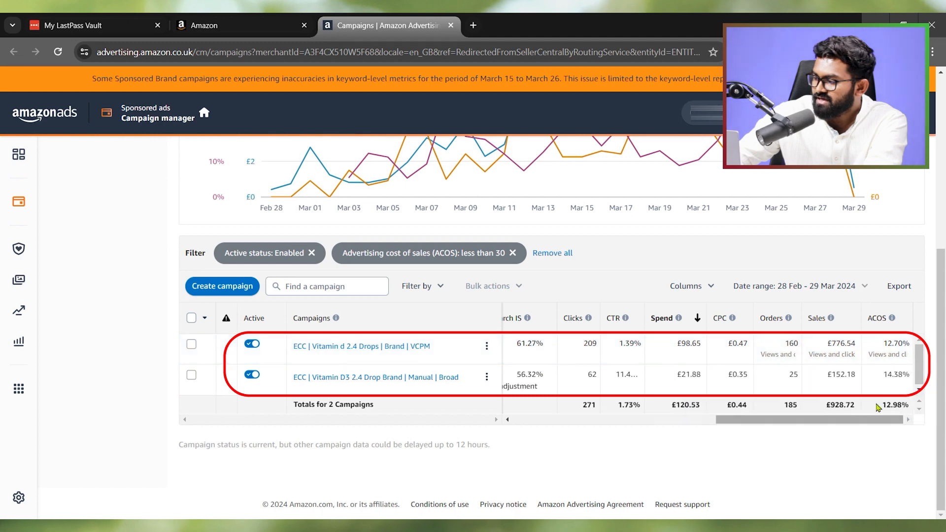
{"action": "left_click_drag", "start_coordinate": [740, 426], "coordinate": [567, 423]}
{"action": "left_click", "coordinate": [639, 346]}
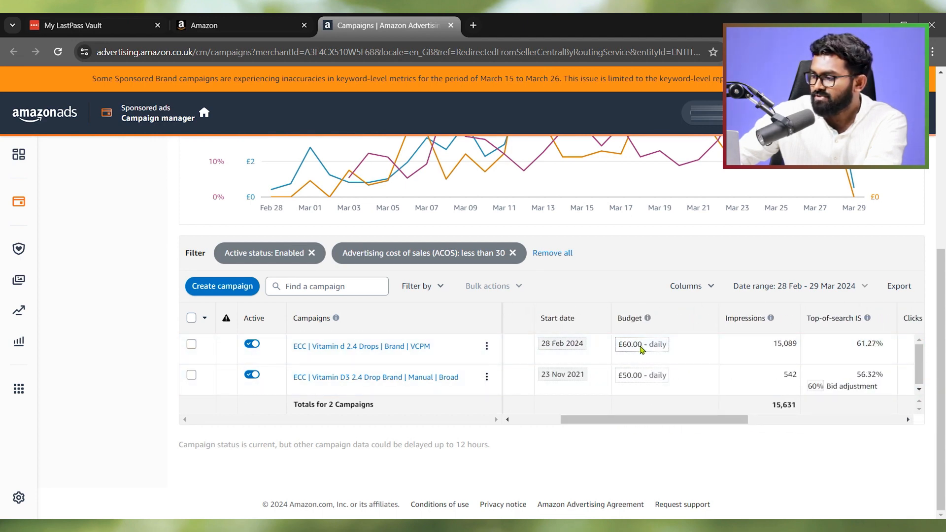
{"action": "left_click", "coordinate": [655, 310]}
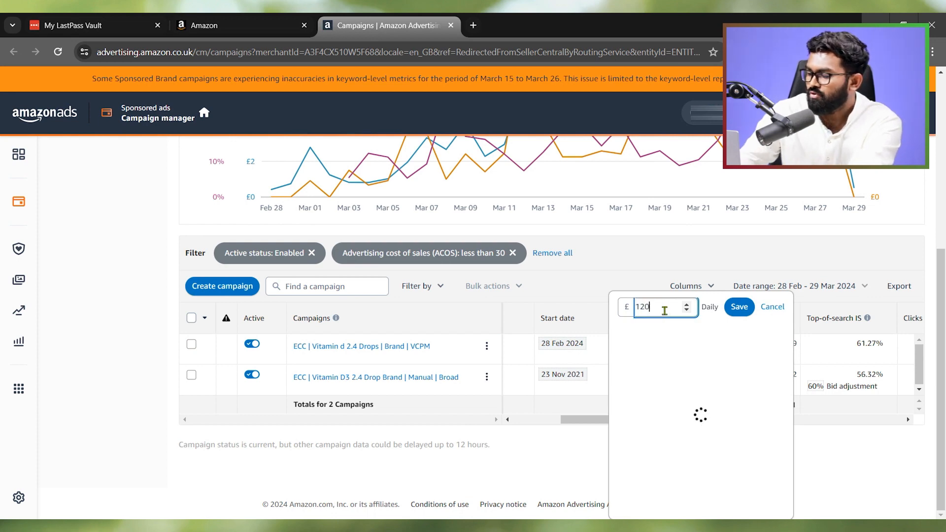
{"action": "key", "text": "Return"}
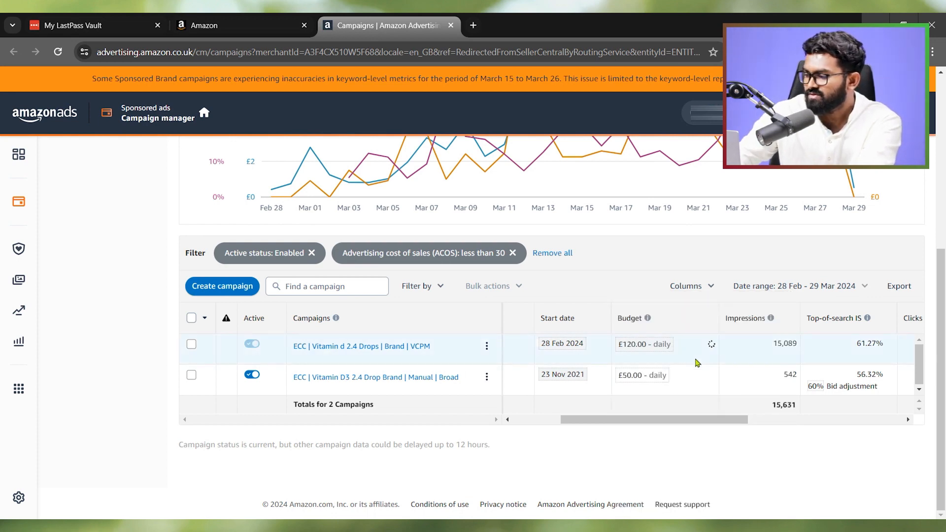
- Replace the ACOS filter with a Sales filter that equals £0
{"action": "left_click", "coordinate": [647, 381]}
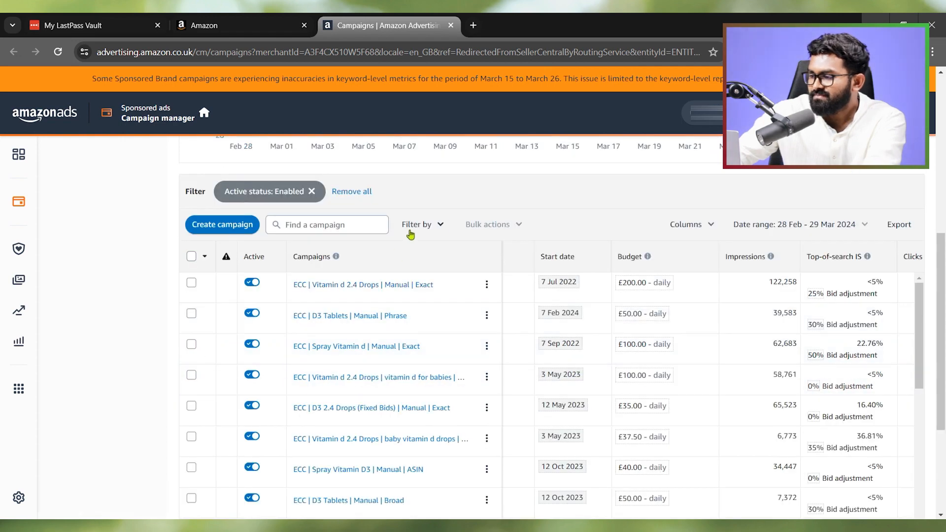
{"action": "left_click", "coordinate": [418, 228]}
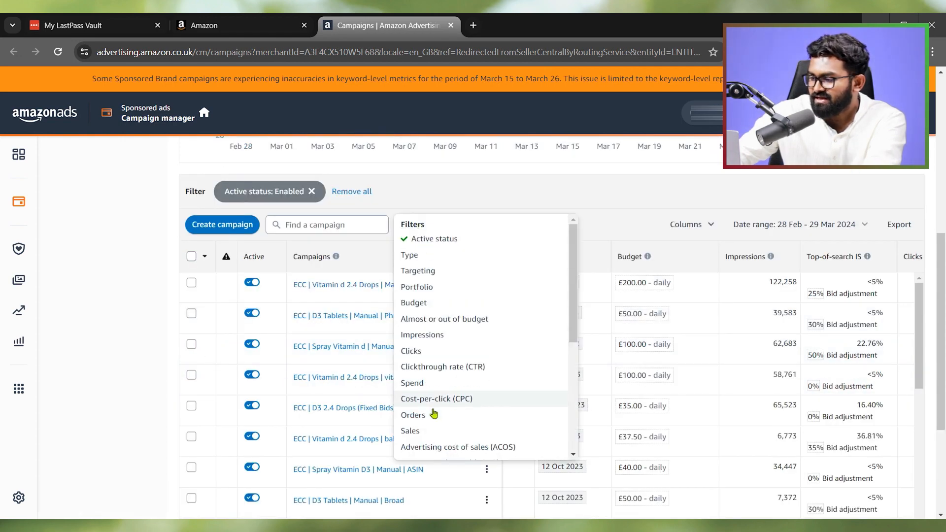
{"action": "left_click", "coordinate": [412, 431]}
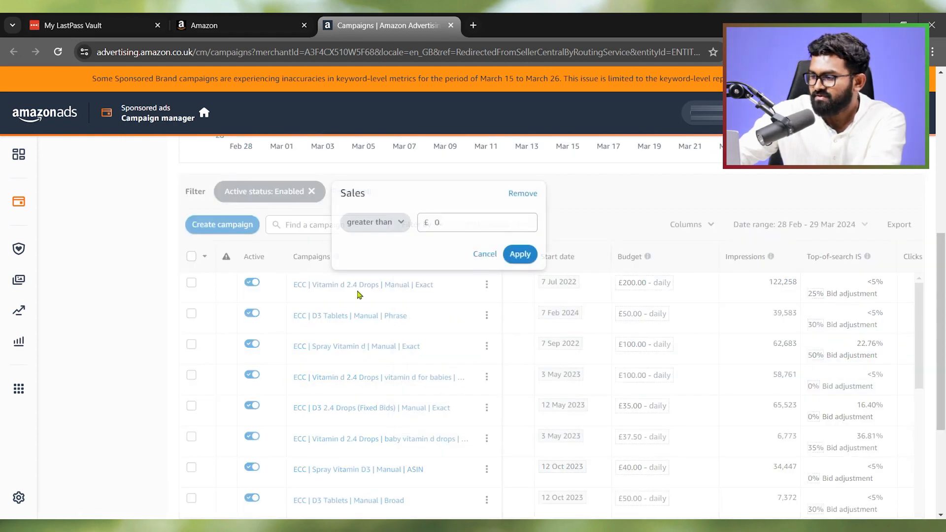
{"action": "left_click", "coordinate": [387, 220]}
{"action": "left_click", "coordinate": [393, 246]}
{"action": "left_click", "coordinate": [458, 220]}
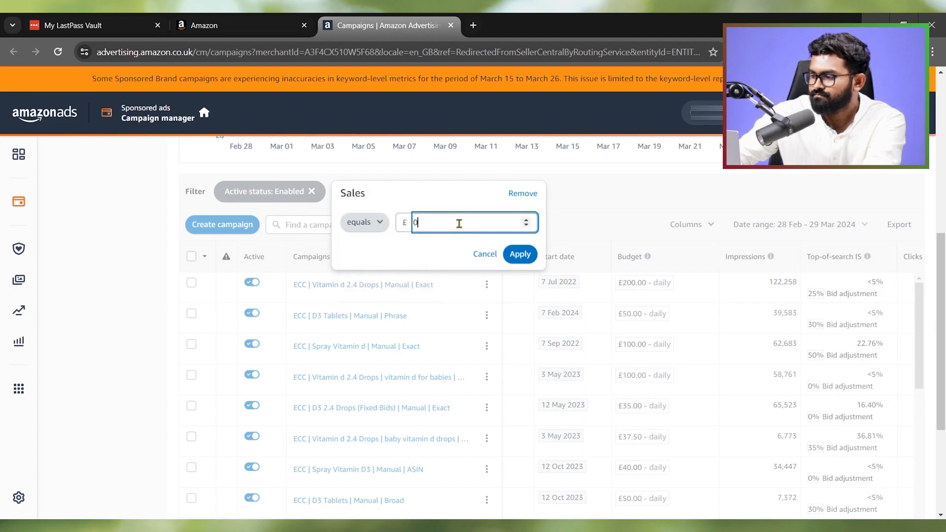
{"action": "left_click", "coordinate": [520, 253]}
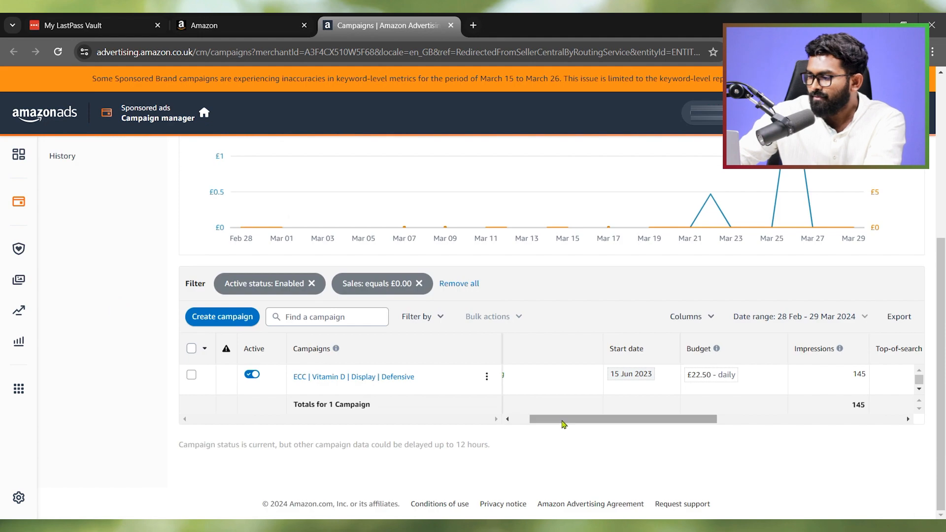
- Check the sales and spend of the campaign "ECC | Vitamin D | Display | Defensive" and set its daily budget to £50
{"action": "left_click_drag", "start_coordinate": [562, 422], "coordinate": [759, 420]}
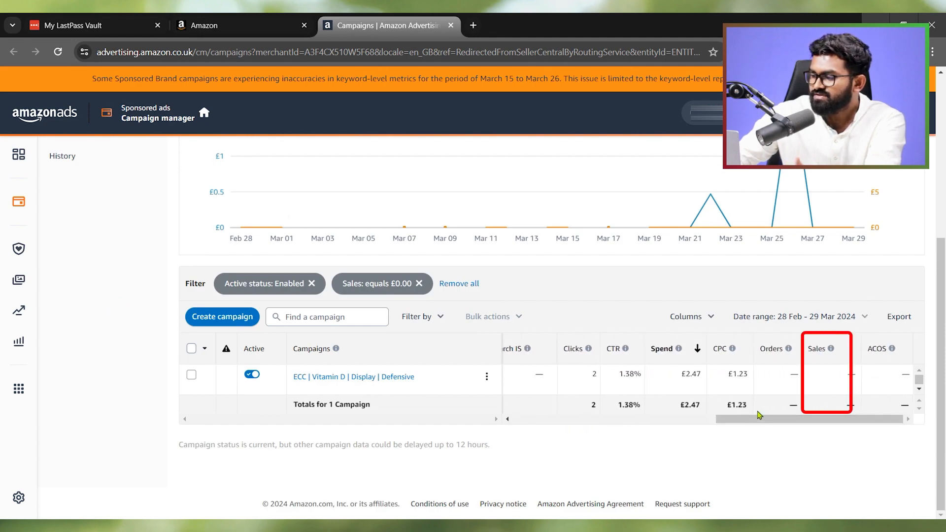
{"action": "mouse_move", "coordinate": [730, 413]}
{"action": "left_mouse_down"}
{"action": "mouse_move", "coordinate": [550, 425]}
{"action": "mouse_move", "coordinate": [729, 423]}
{"action": "left_mouse_up"}
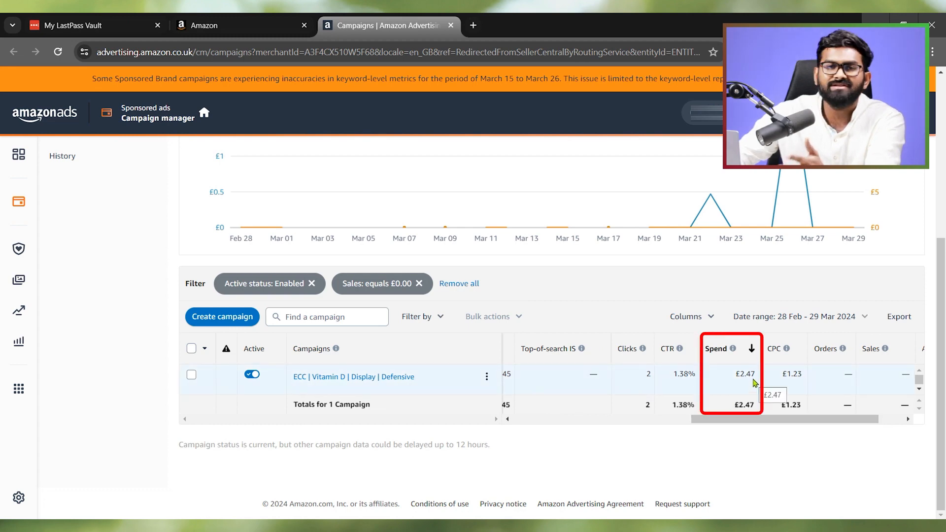
{"action": "left_click_drag", "start_coordinate": [754, 420], "coordinate": [658, 421]}
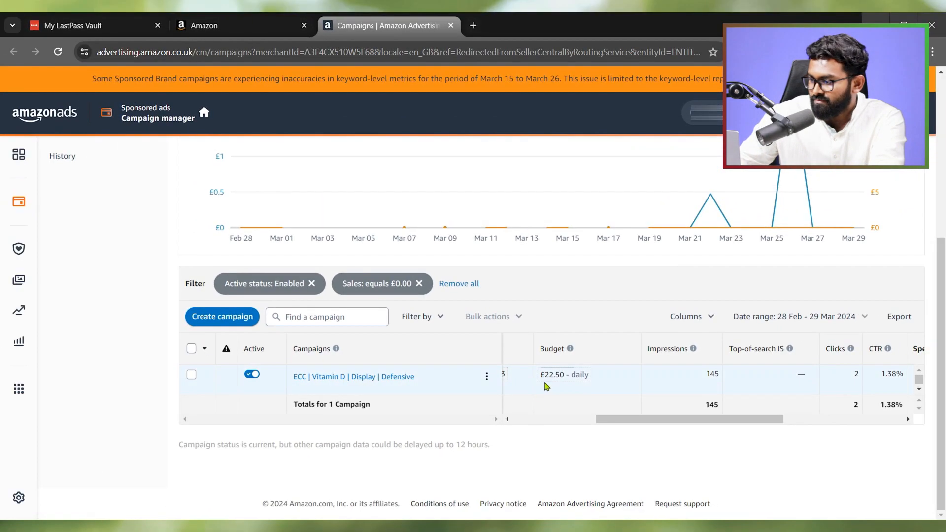
{"action": "left_click", "coordinate": [557, 375]}
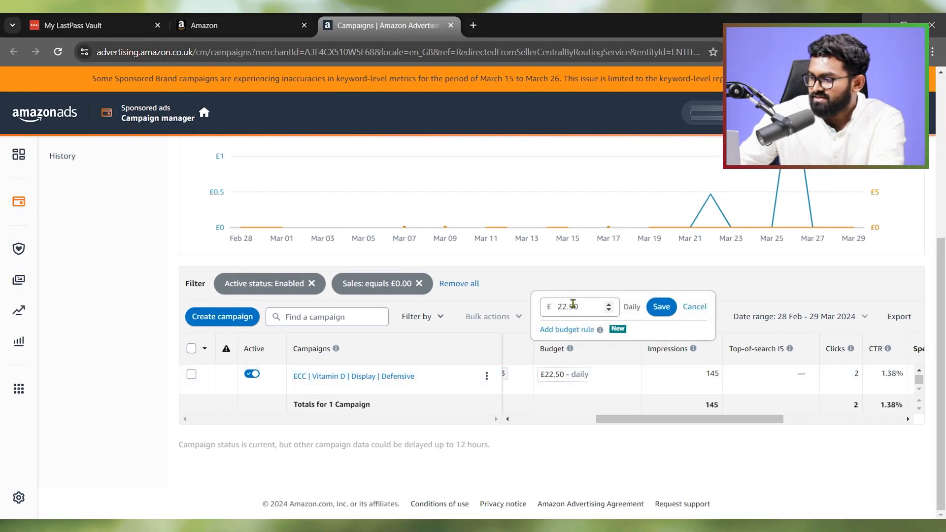
{"action": "double_click", "coordinate": [581, 307]}
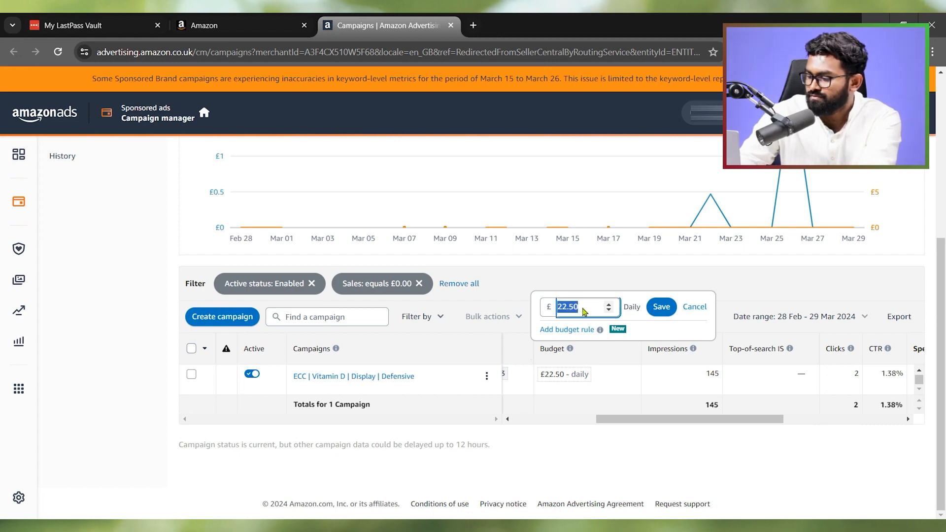
{"action": "type", "text": "50"}
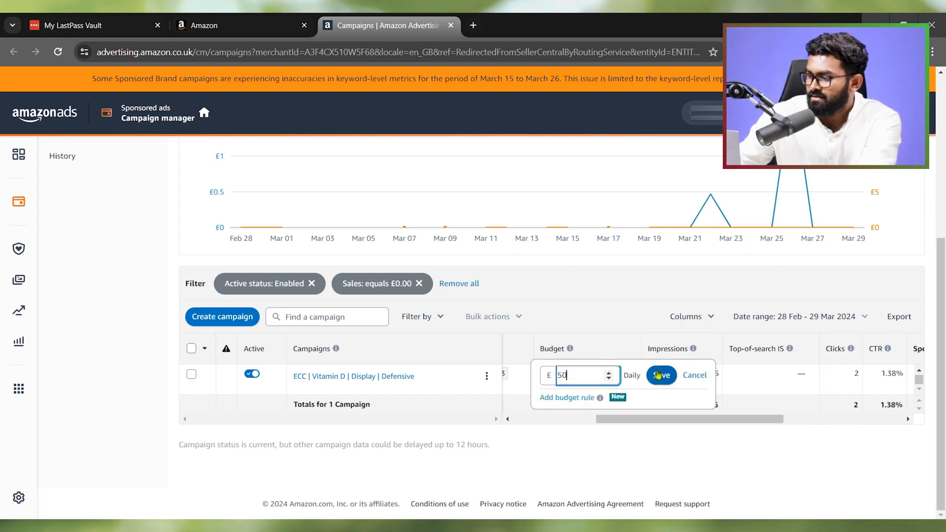
{"action": "left_click", "coordinate": [658, 376]}
{"action": "left_click_drag", "start_coordinate": [603, 422], "coordinate": [587, 423]}
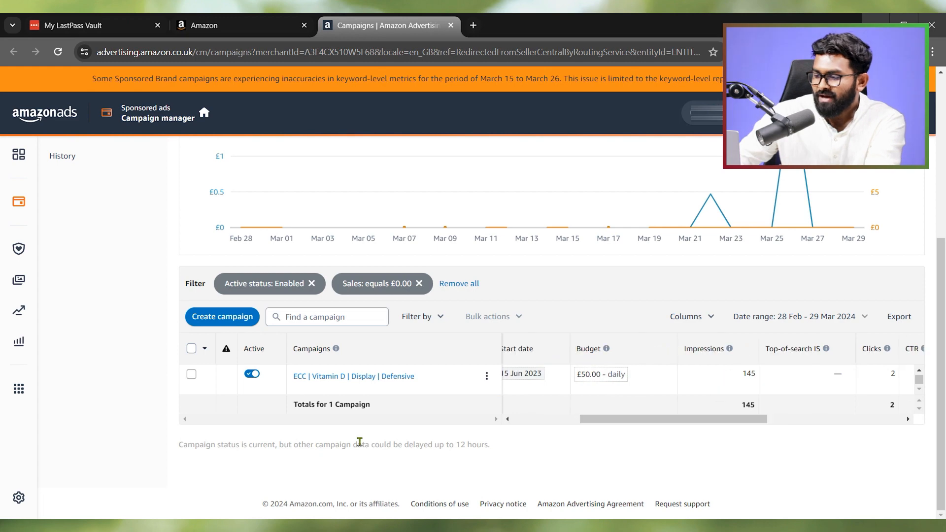
- Open the Budgets page of the campaign manager and review its list of campaigns with their sales, ROAS and average time in budget
{"action": "scroll", "coordinate": [103, 405], "scroll_direction": "up", "scroll_amount": 2}
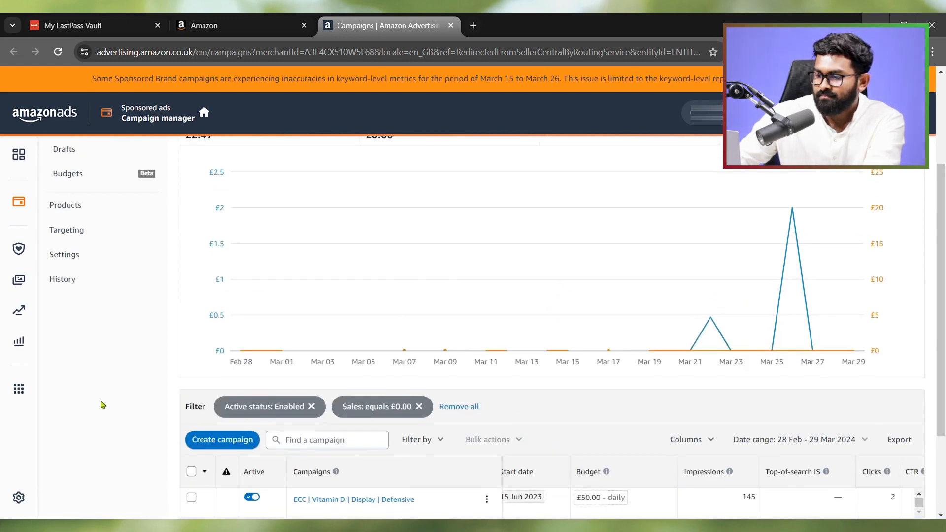
{"action": "scroll", "coordinate": [103, 405], "scroll_direction": "up", "scroll_amount": 2}
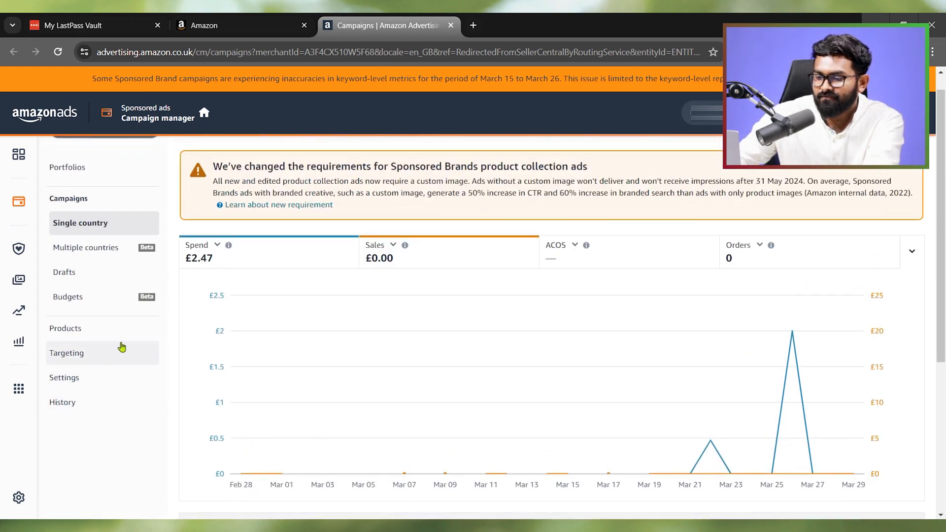
{"action": "left_click", "coordinate": [124, 306]}
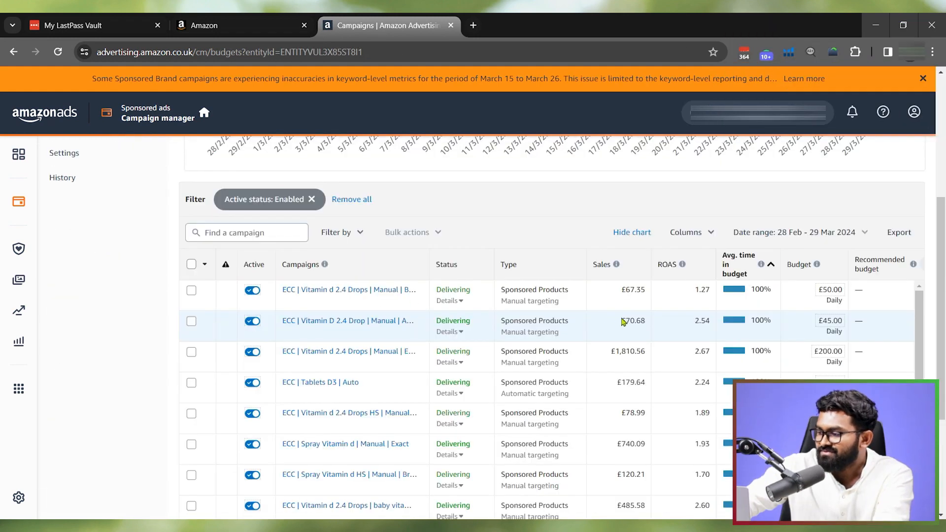
{"action": "scroll", "coordinate": [759, 198], "scroll_direction": "down", "scroll_amount": 1}
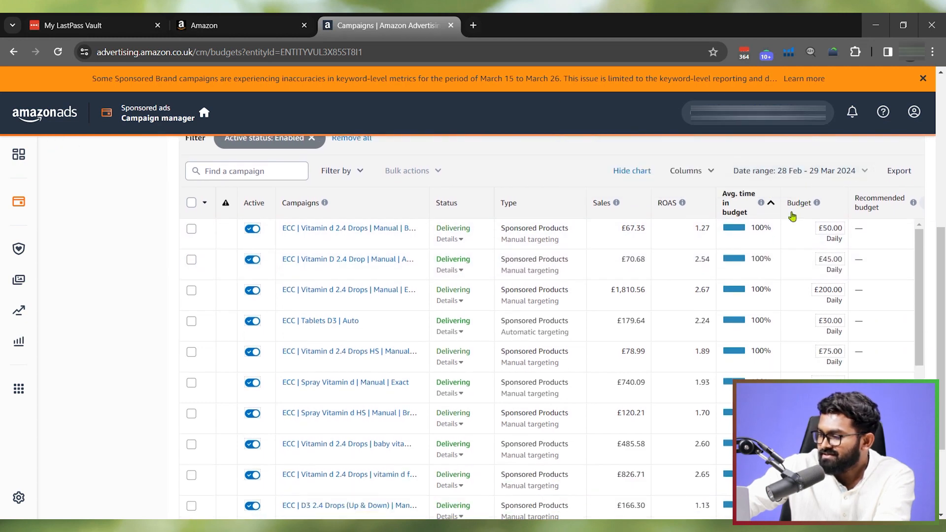
- Examine the average time in budget and daily budgets across the Budgets page's campaign list, including the metric's definition
{"action": "scroll", "coordinate": [705, 281], "scroll_direction": "down", "scroll_amount": 5}
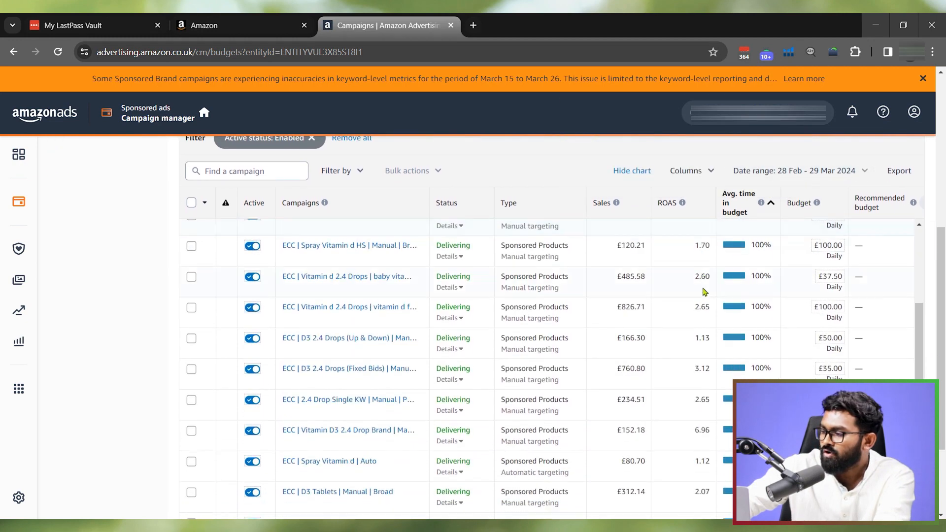
{"action": "scroll", "coordinate": [725, 295], "scroll_direction": "up", "scroll_amount": 4}
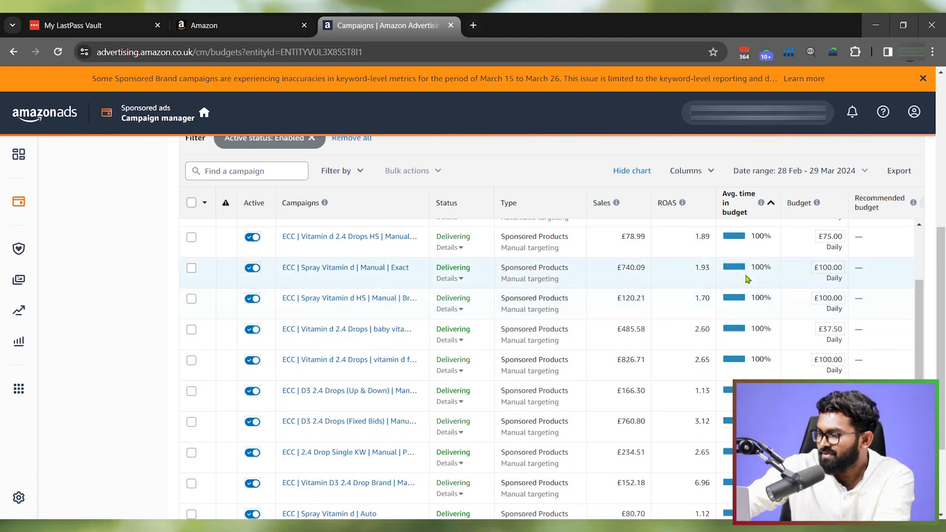
{"action": "scroll", "coordinate": [758, 197], "scroll_direction": "up", "scroll_amount": 2}
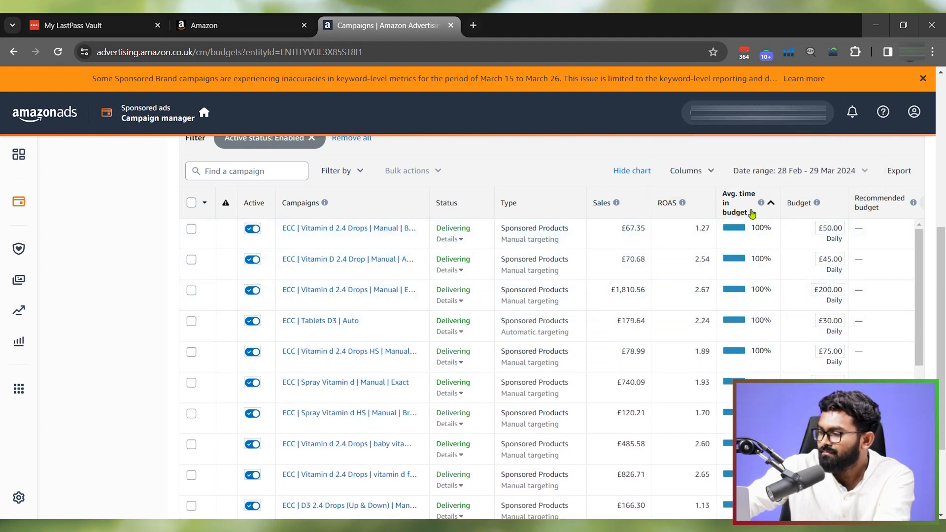
{"action": "mouse_move", "coordinate": [762, 204]}
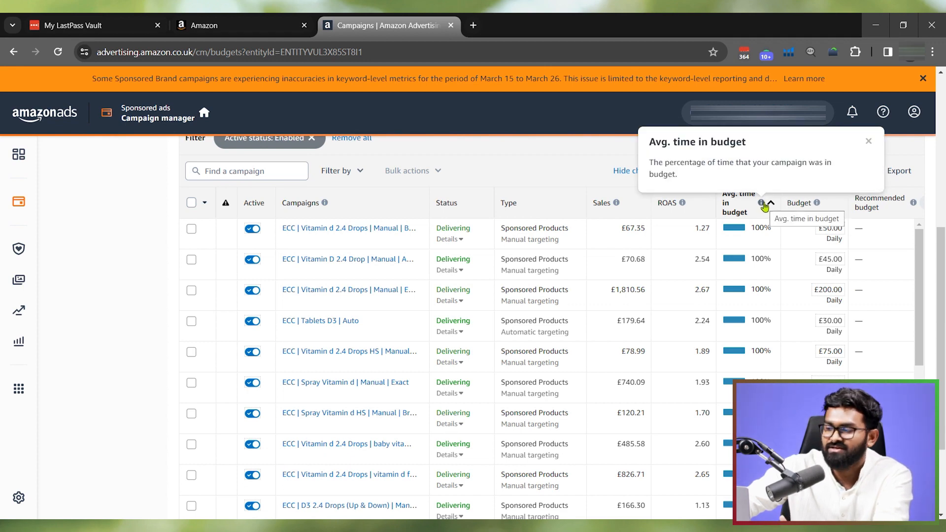
{"action": "scroll", "coordinate": [756, 291], "scroll_direction": "down", "scroll_amount": 4}
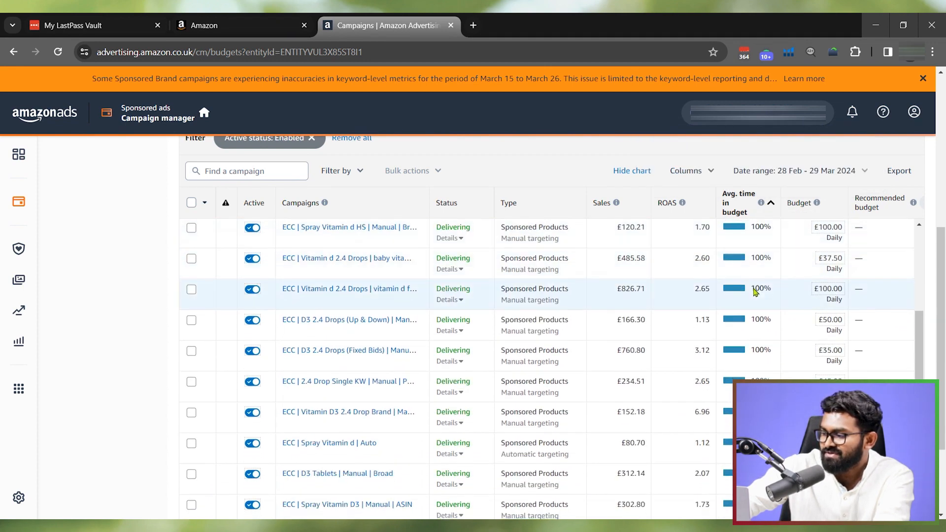
{"action": "scroll", "coordinate": [756, 291], "scroll_direction": "down", "scroll_amount": 3}
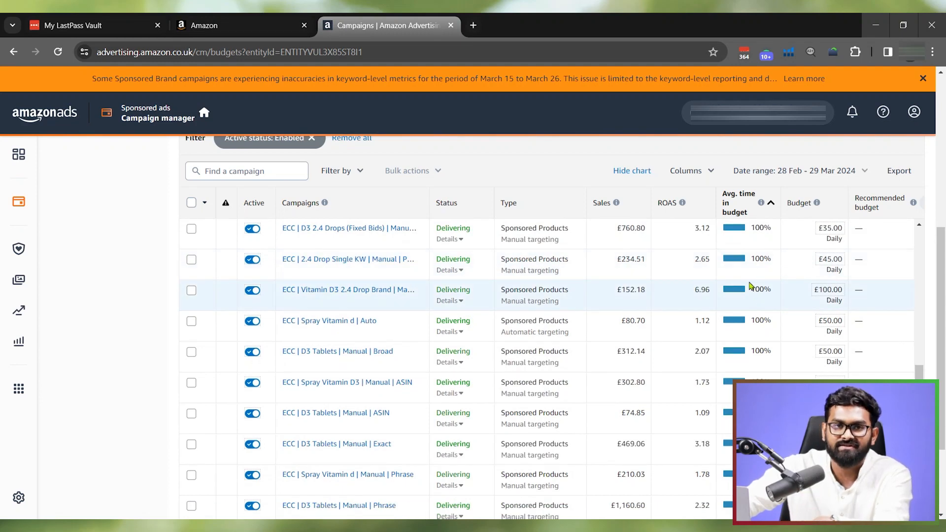
{"action": "scroll", "coordinate": [750, 290], "scroll_direction": "down", "scroll_amount": 3}
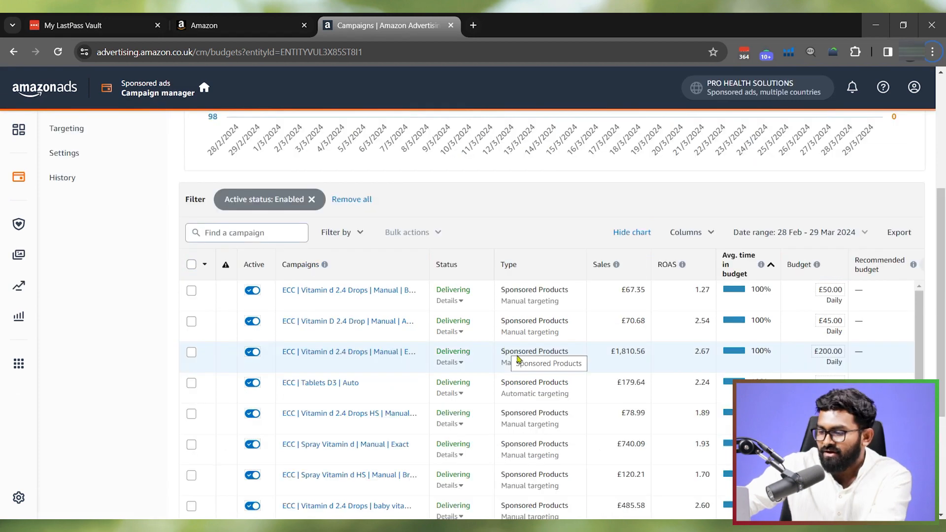
- Return to the single-country campaign list and set its date range to the last 7 days
{"action": "scroll", "coordinate": [135, 276], "scroll_direction": "up", "scroll_amount": 5}
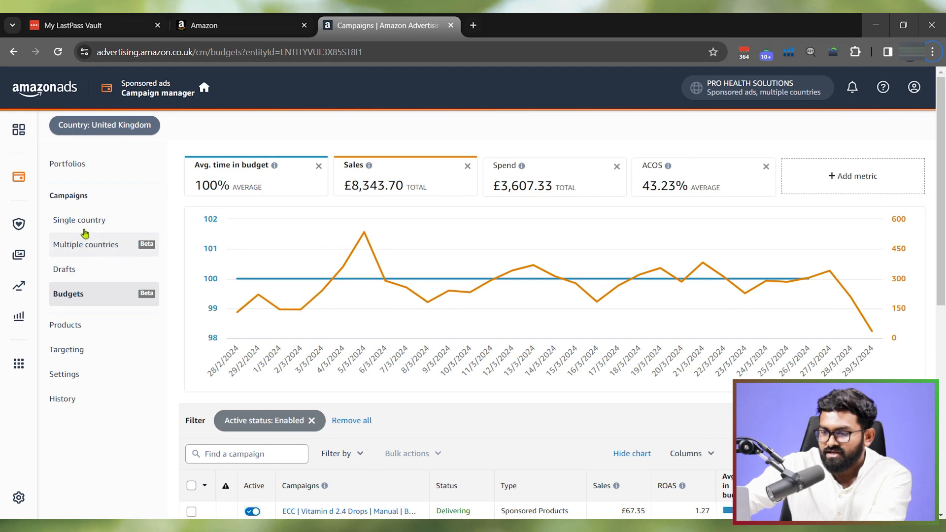
{"action": "left_click", "coordinate": [77, 223]}
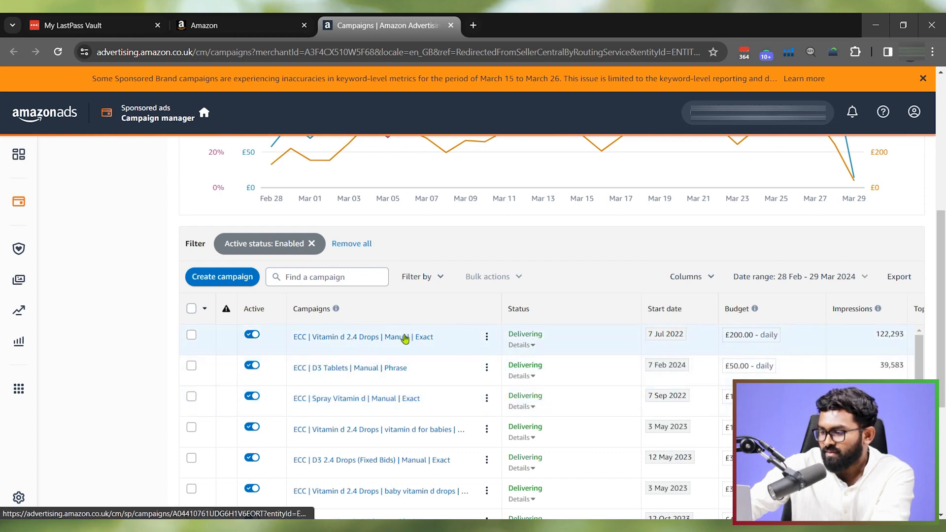
{"action": "left_click", "coordinate": [813, 278]}
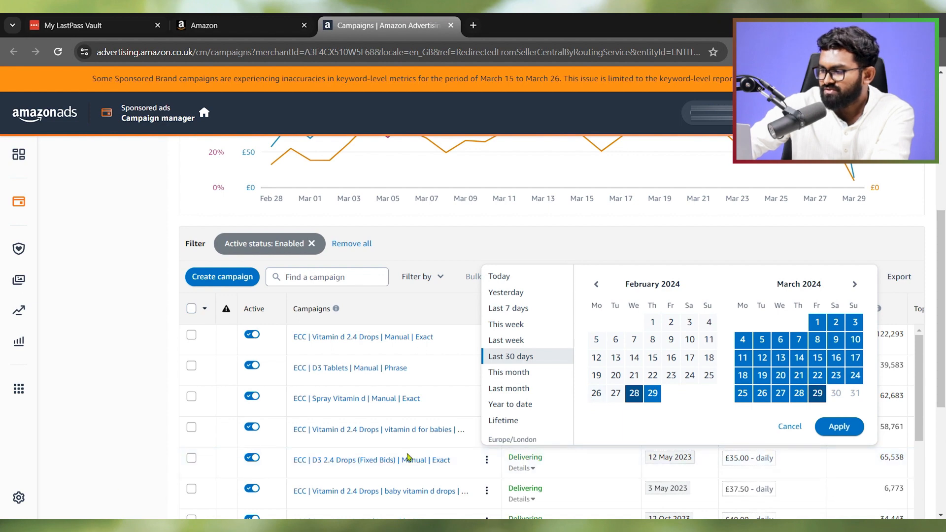
{"action": "left_click", "coordinate": [532, 310]}
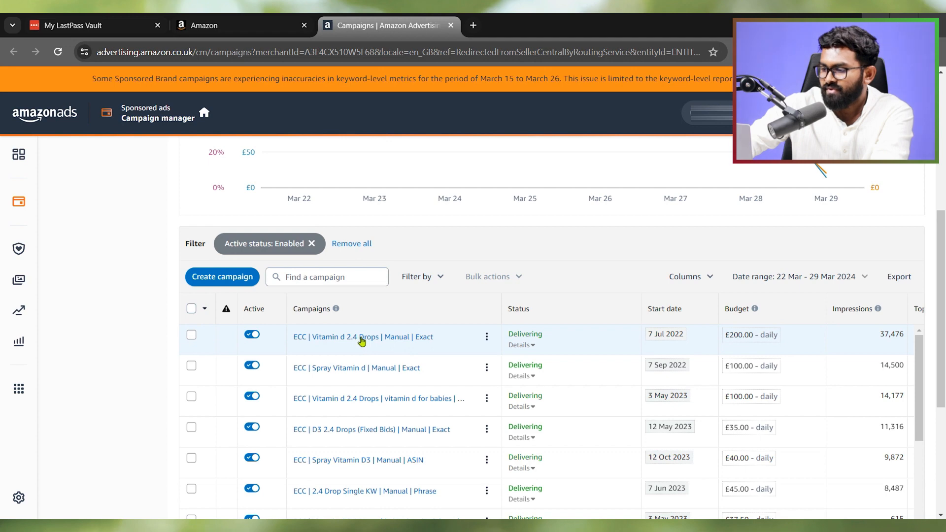
- Open the campaign "ECC | Vitamin d 2.4 Drops | Manual | Exact" and look over its sales definition, performance chart and ad groups
{"action": "left_click", "coordinate": [361, 337]}
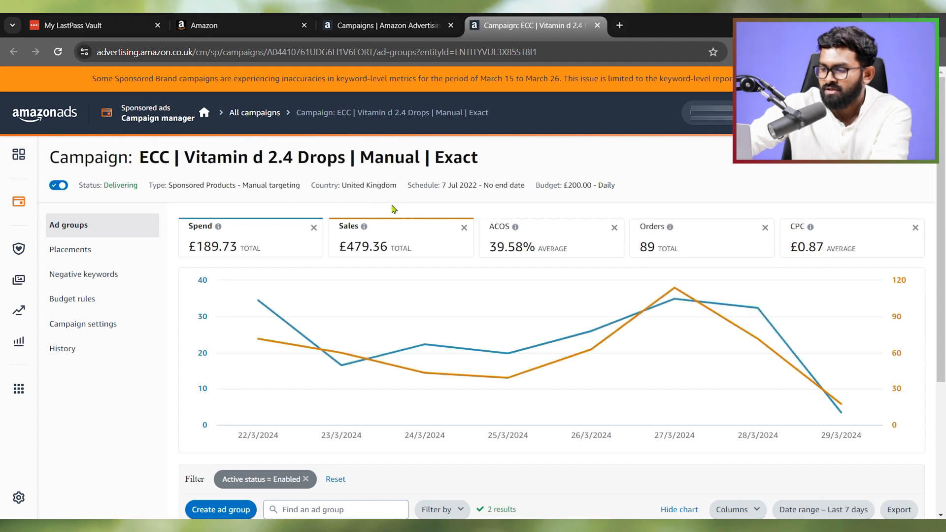
{"action": "left_click", "coordinate": [364, 226]}
{"action": "scroll", "coordinate": [266, 268], "scroll_direction": "down", "scroll_amount": 3}
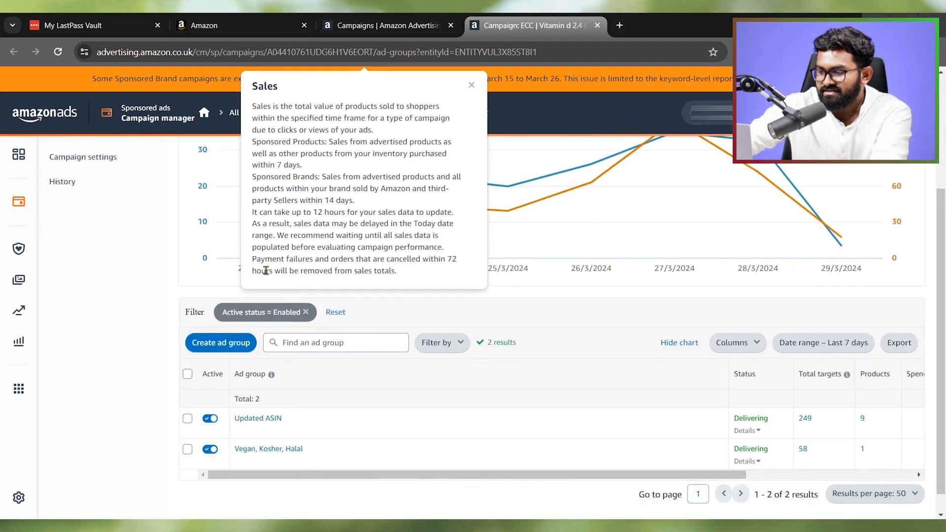
{"action": "scroll", "coordinate": [266, 270], "scroll_direction": "down", "scroll_amount": 1}
{"action": "scroll", "coordinate": [113, 278], "scroll_direction": "up", "scroll_amount": 4}
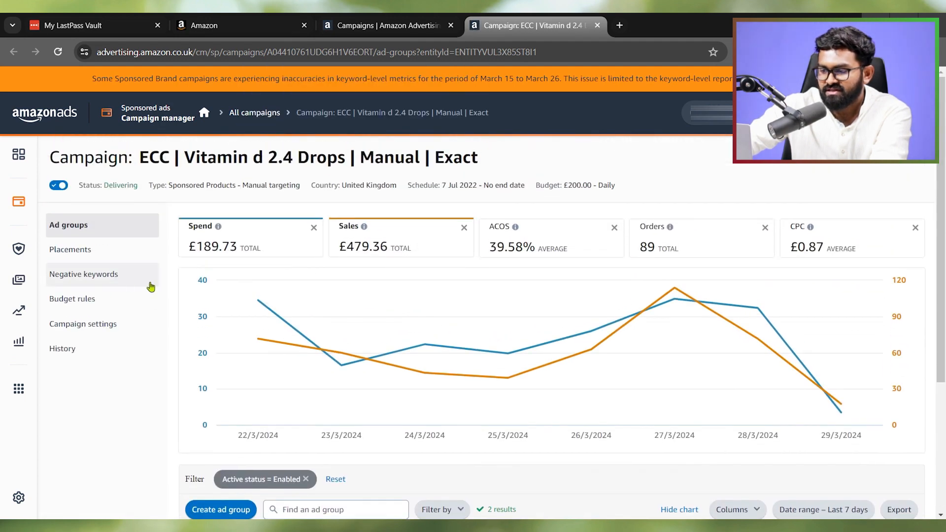
- Open the campaign's Placements page and compare clicks, CTR, spend, orders, sales and ACOS for top of search, rest of search and product pages
{"action": "left_click", "coordinate": [91, 260]}
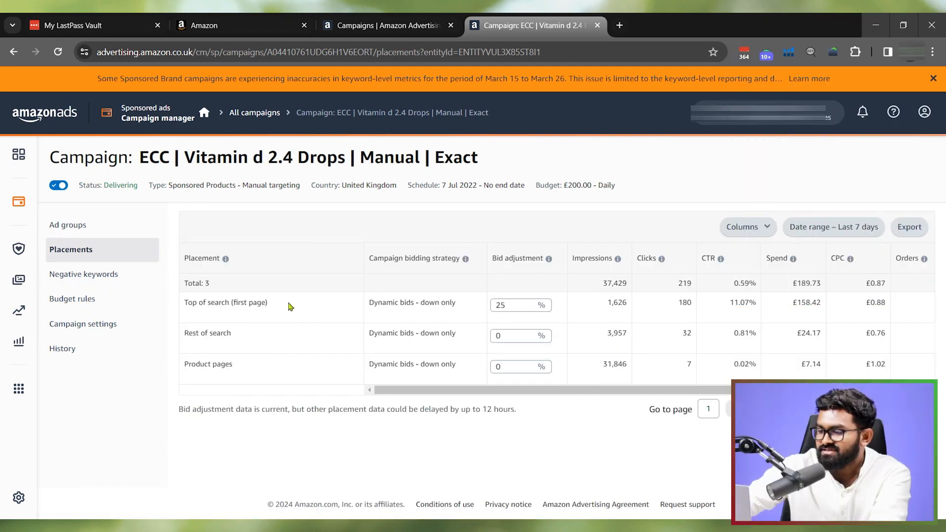
{"action": "double_click", "coordinate": [222, 308]}
{"action": "left_click", "coordinate": [212, 333]}
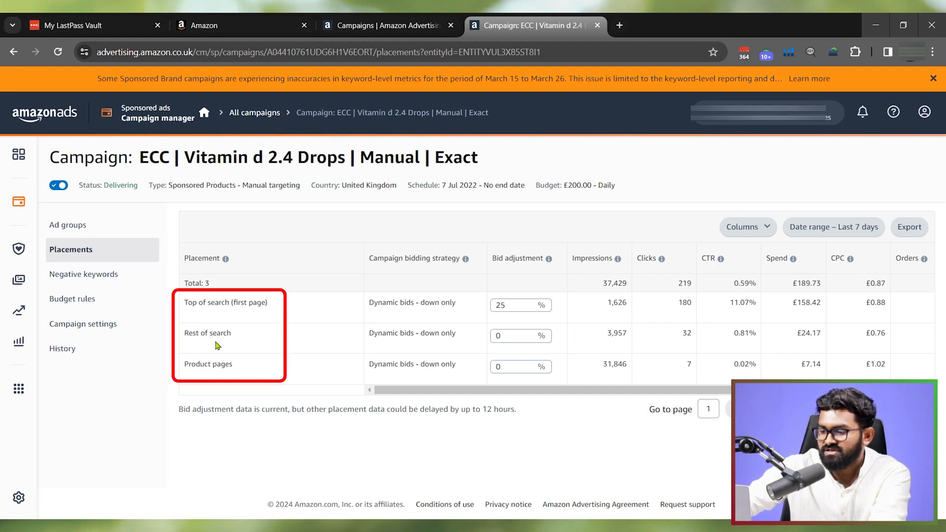
{"action": "double_click", "coordinate": [222, 365]}
{"action": "left_click_drag", "start_coordinate": [382, 393], "coordinate": [487, 386]}
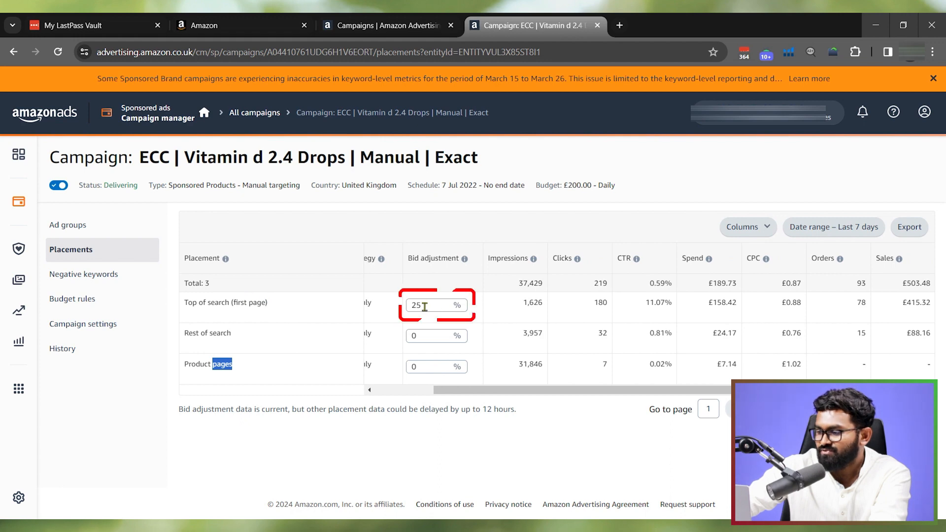
{"action": "left_click_drag", "start_coordinate": [519, 392], "coordinate": [578, 397]}
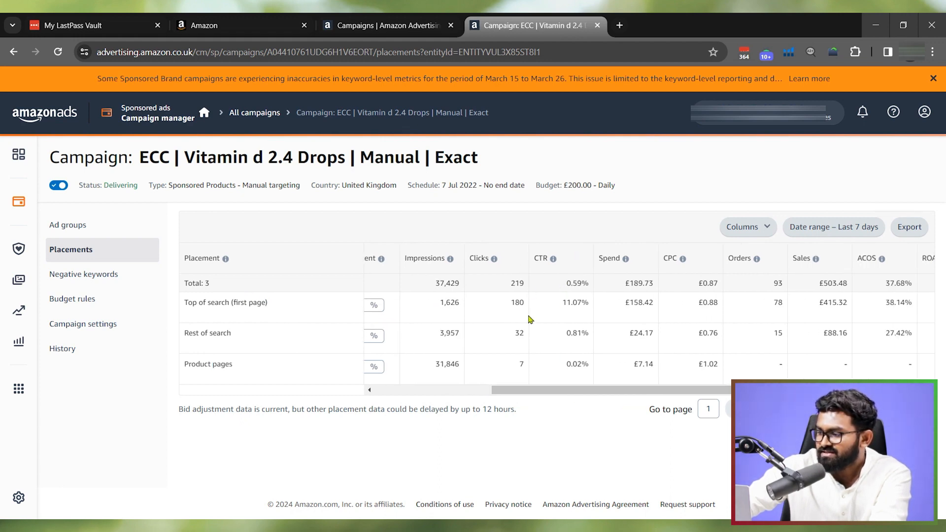
{"action": "left_click_drag", "start_coordinate": [495, 390], "coordinate": [515, 391]}
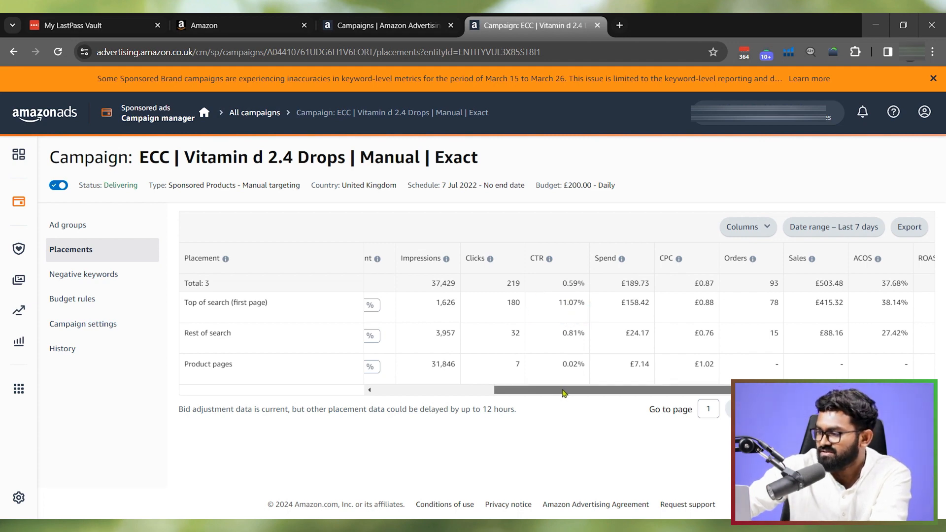
{"action": "left_click_drag", "start_coordinate": [556, 390], "coordinate": [588, 390]}
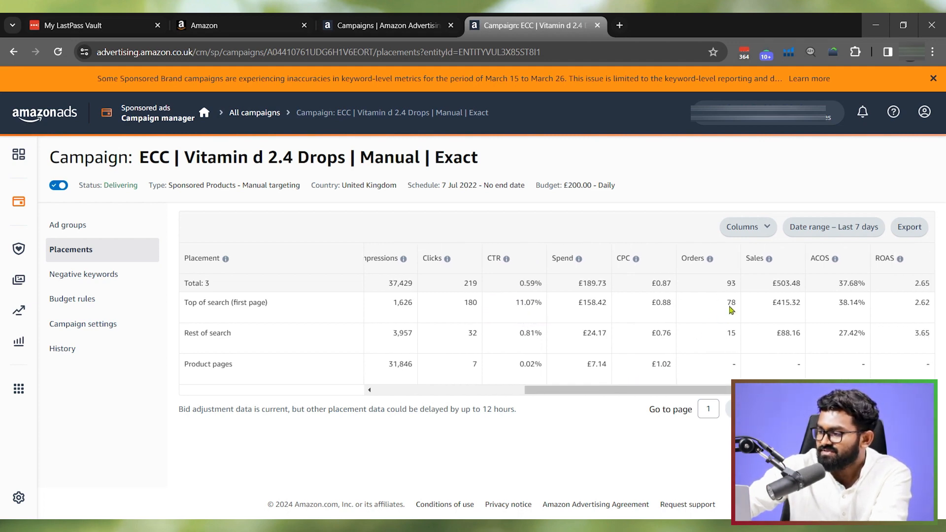
- Set the bid adjustment of the "Top of search (first page)" placement to 50% and save it
{"action": "left_click_drag", "start_coordinate": [620, 389], "coordinate": [525, 395]}
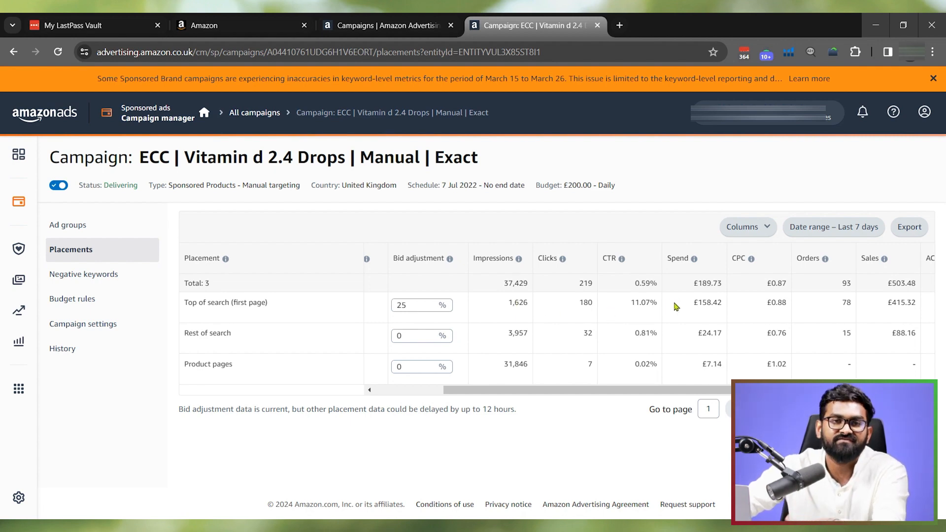
{"action": "left_click", "coordinate": [416, 307]}
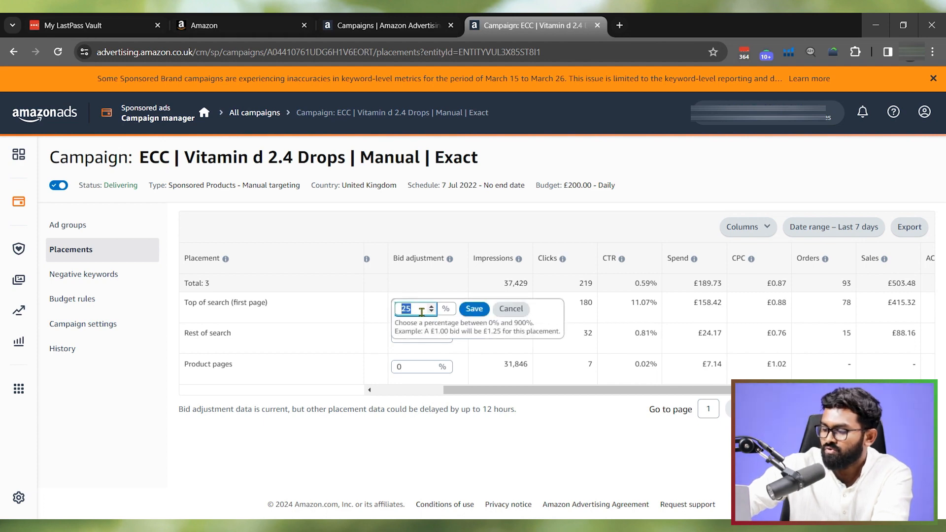
{"action": "type", "text": "5"}
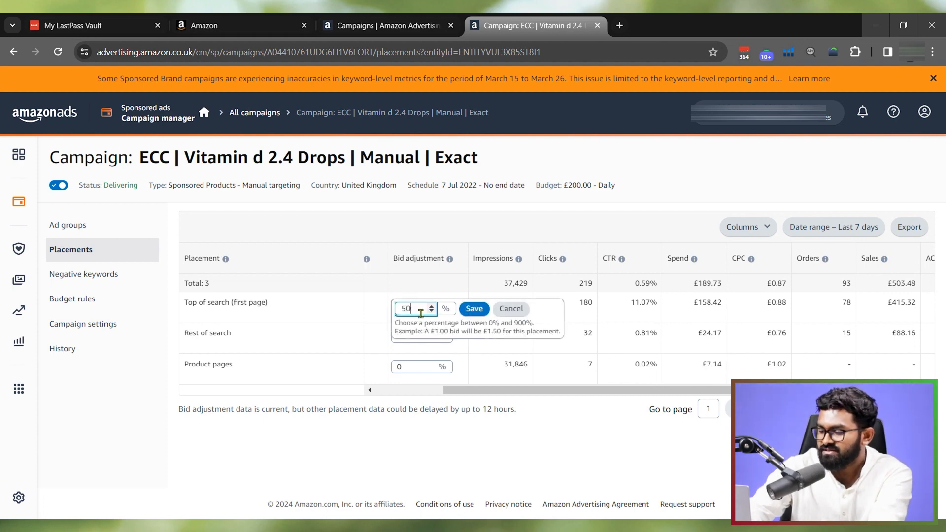
{"action": "left_click", "coordinate": [476, 310]}
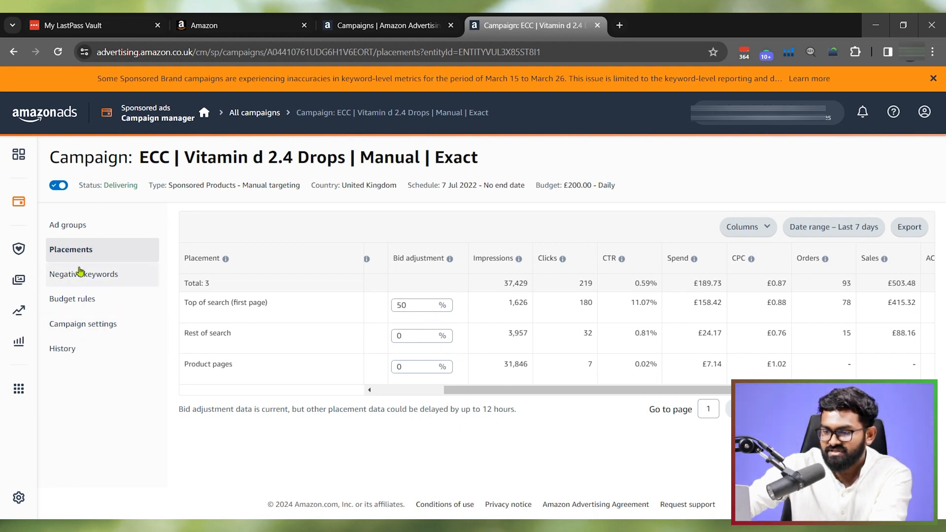
- Open the campaign settings and review the available options under Other bidding strategies without changing the selection
{"action": "left_click", "coordinate": [79, 328]}
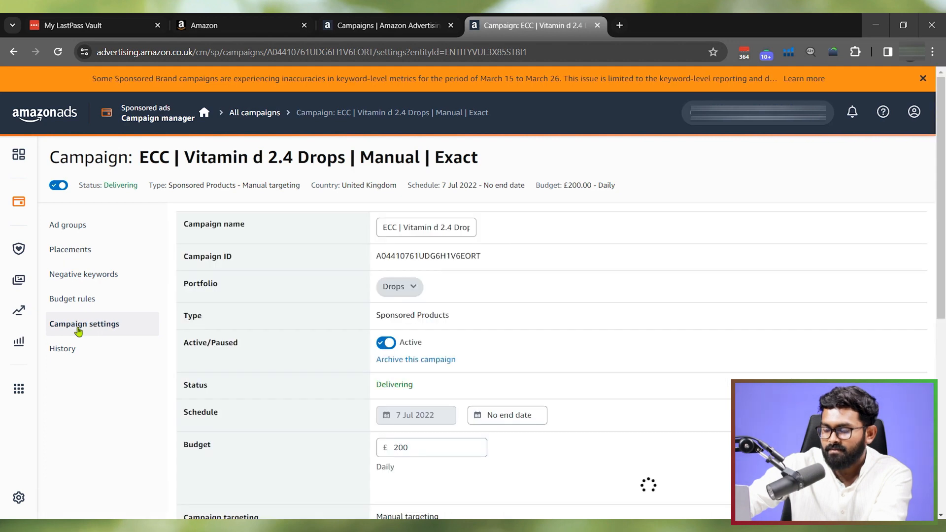
{"action": "scroll", "coordinate": [445, 299], "scroll_direction": "down", "scroll_amount": 5}
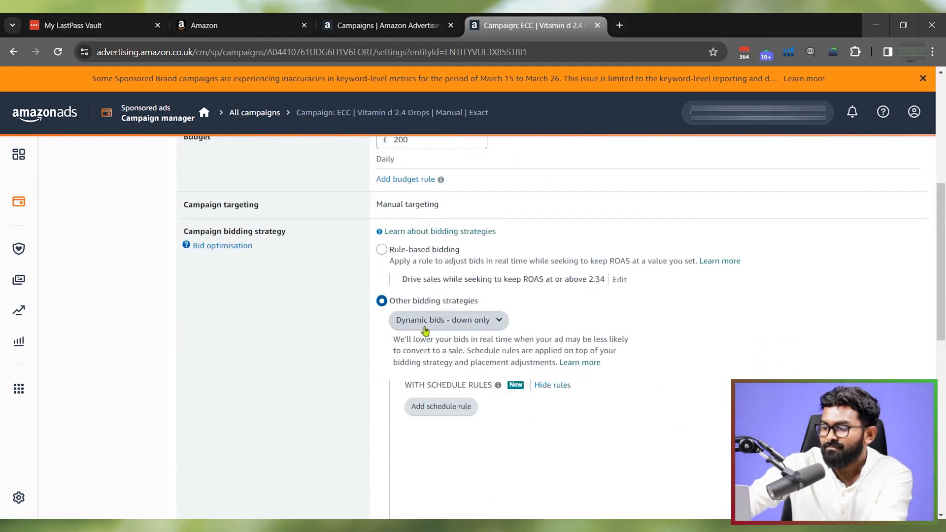
{"action": "left_click", "coordinate": [451, 323]}
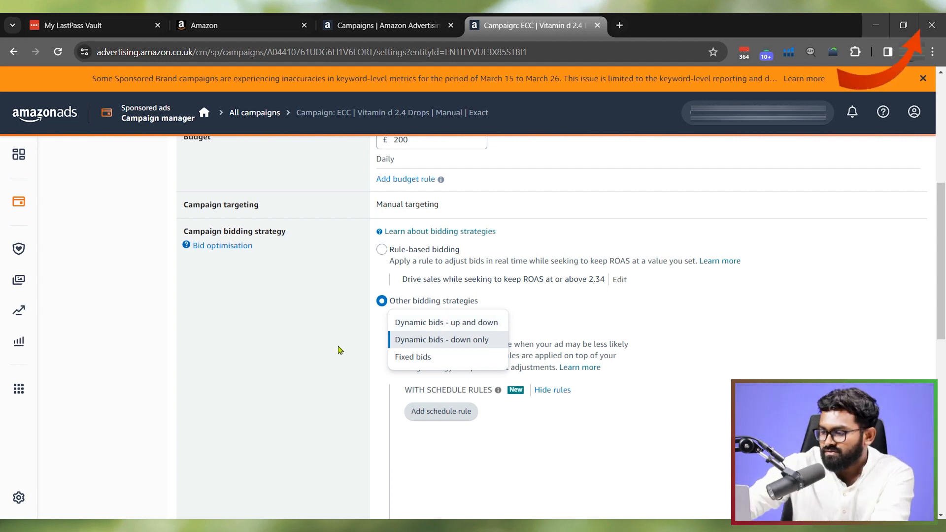
{"action": "left_click", "coordinate": [288, 375]}
- Go back to the campaign's ad groups and open the Targeting page of the ad group "Updated ASIN"
{"action": "scroll", "coordinate": [95, 327], "scroll_direction": "up", "scroll_amount": 6}
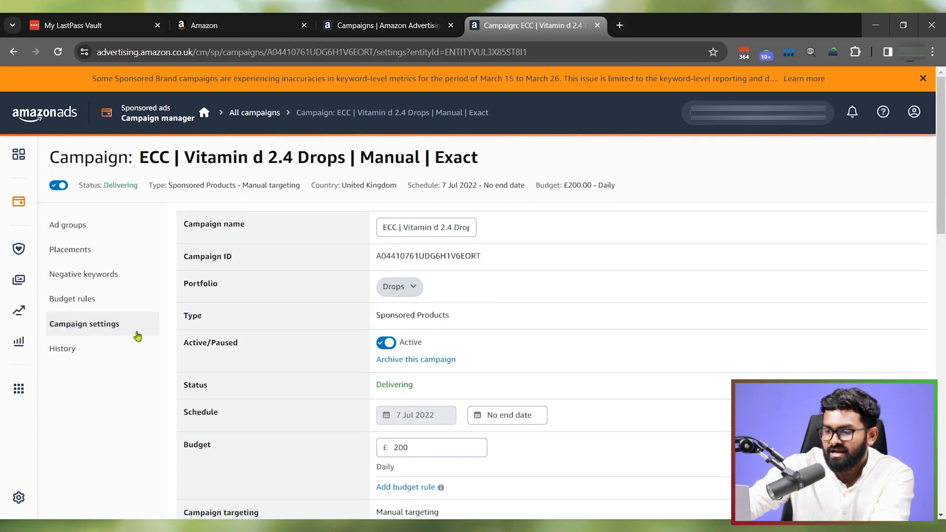
{"action": "left_click", "coordinate": [78, 226]}
{"action": "scroll", "coordinate": [283, 303], "scroll_direction": "down", "scroll_amount": 4}
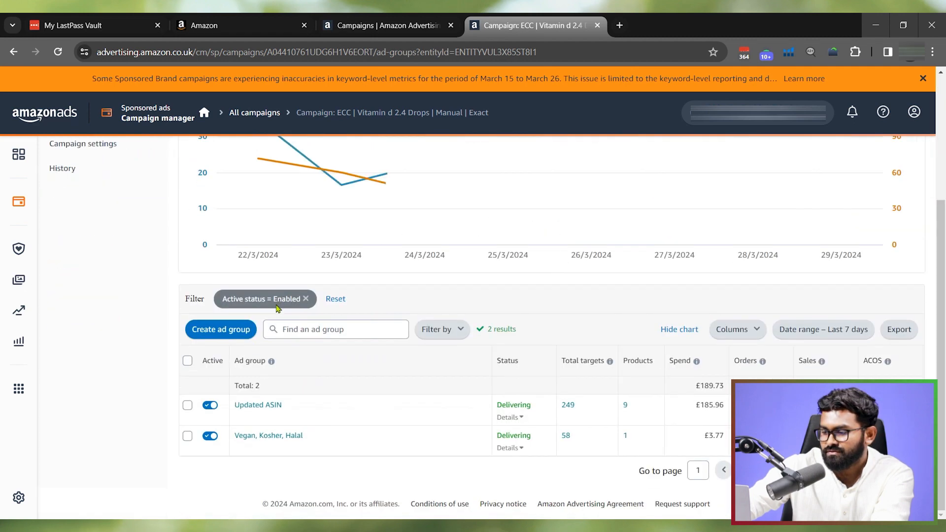
{"action": "left_click", "coordinate": [261, 404]}
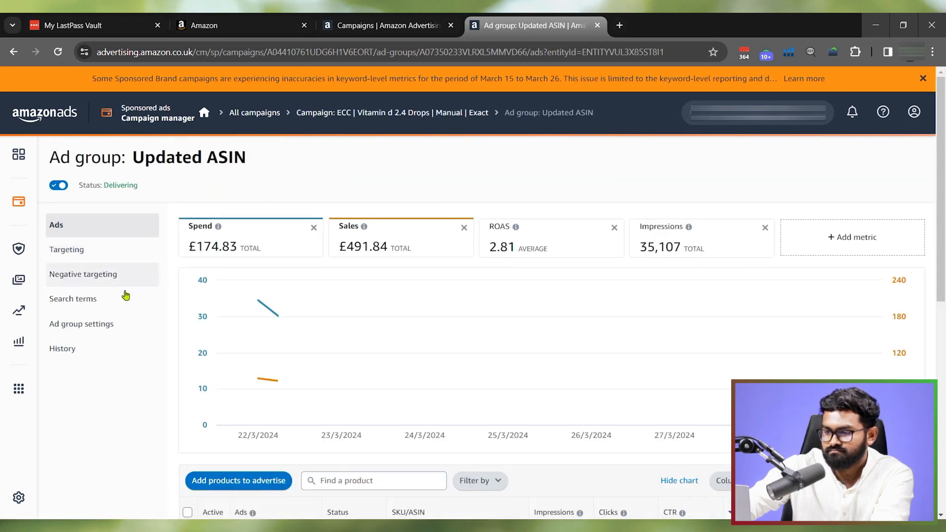
{"action": "left_click", "coordinate": [90, 249]}
- Examine the ad group's total orders and ACOS and compare the ACOS of its individual keywords
{"action": "scroll", "coordinate": [725, 328], "scroll_direction": "down", "scroll_amount": 5}
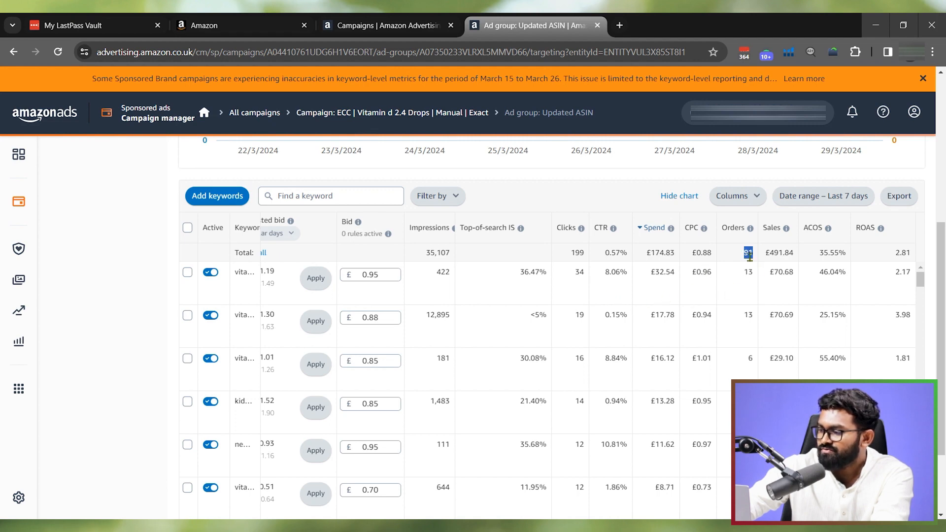
{"action": "double_click", "coordinate": [822, 254]}
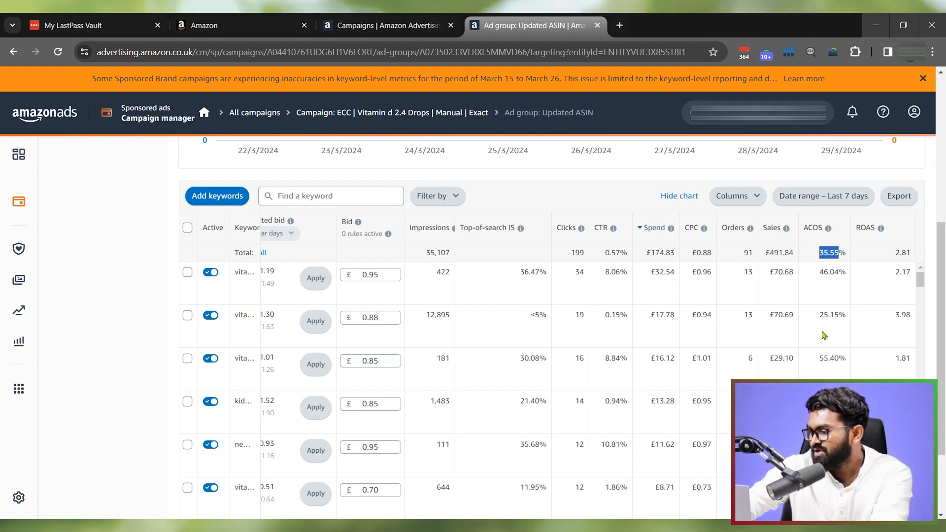
{"action": "scroll", "coordinate": [823, 344], "scroll_direction": "down", "scroll_amount": 1}
{"action": "scroll", "coordinate": [823, 343], "scroll_direction": "up", "scroll_amount": 1}
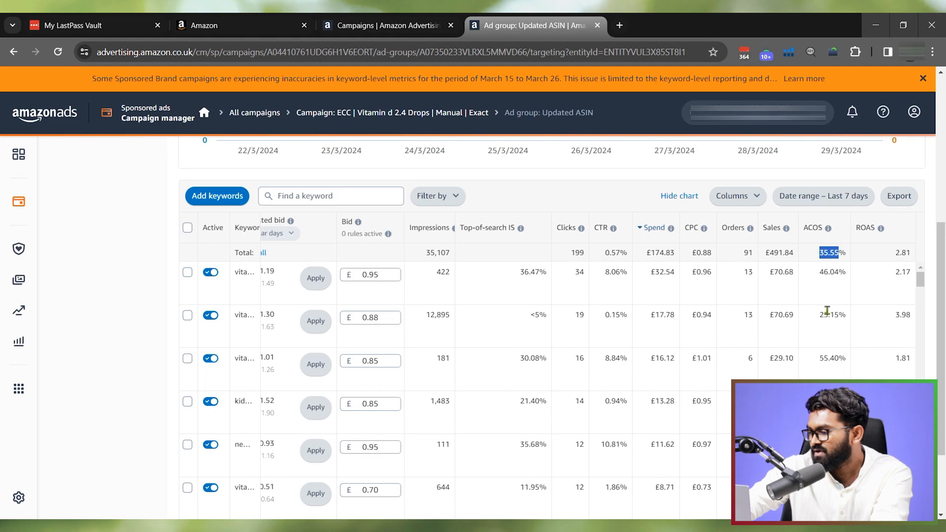
{"action": "triple_click", "coordinate": [826, 313]}
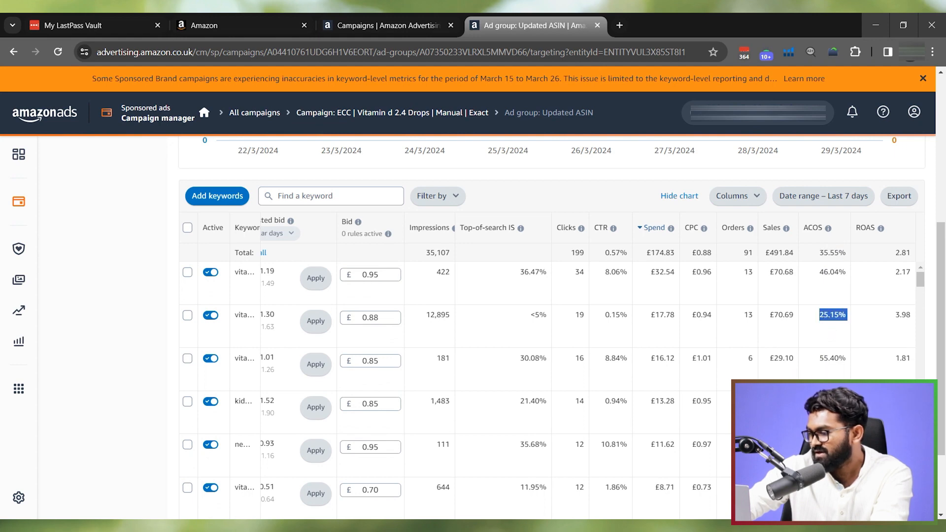
{"action": "scroll", "coordinate": [815, 376], "scroll_direction": "down", "scroll_amount": 3}
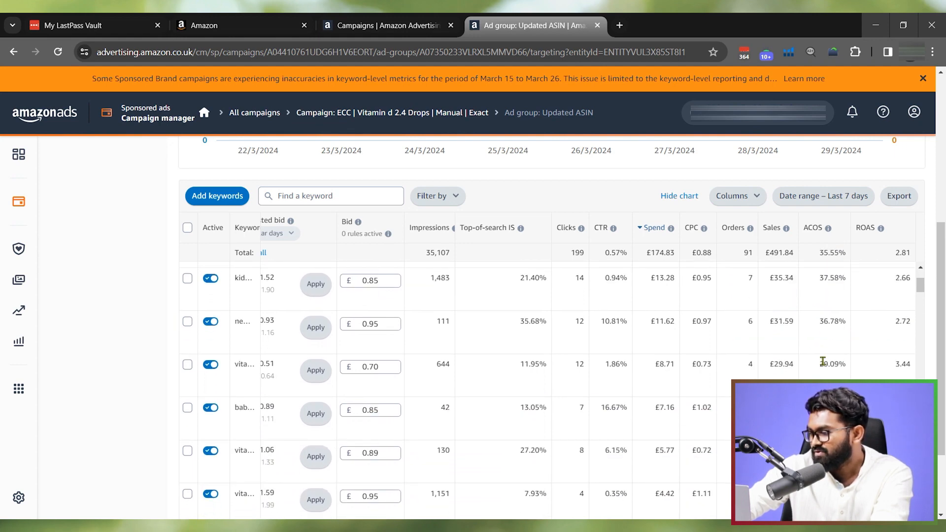
- Compare the ACOS and orders of the highest-spending keywords in the ad group, looking for poor performers
{"action": "double_click", "coordinate": [828, 408]}
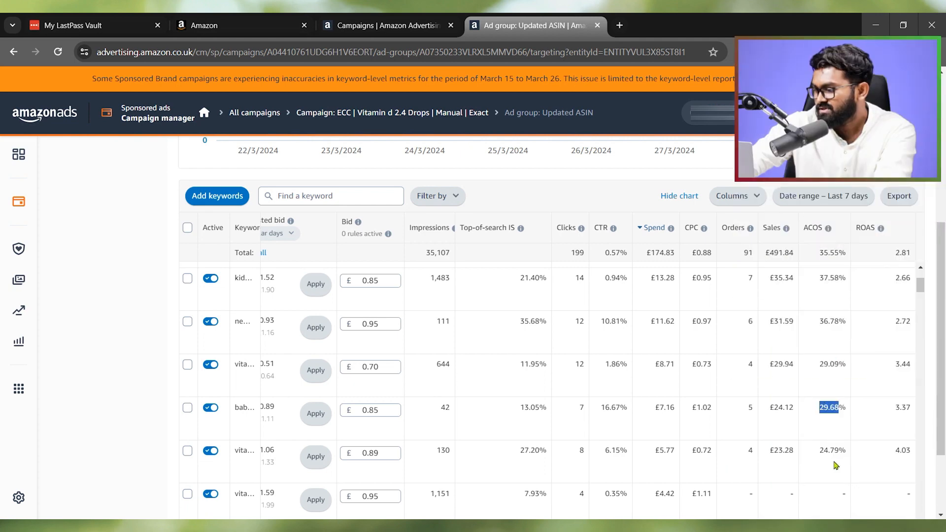
{"action": "double_click", "coordinate": [828, 451]}
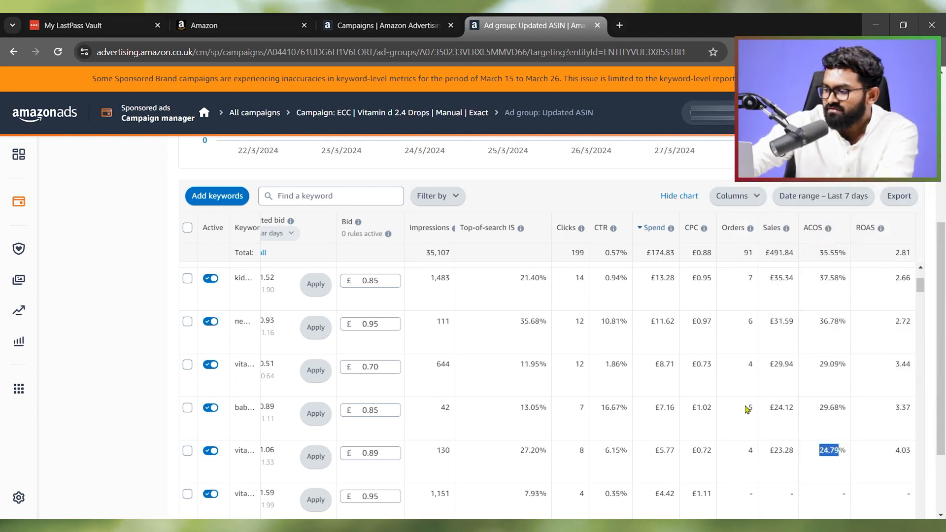
{"action": "scroll", "coordinate": [747, 409], "scroll_direction": "down", "scroll_amount": 4}
{"action": "scroll", "coordinate": [809, 389], "scroll_direction": "up", "scroll_amount": 4}
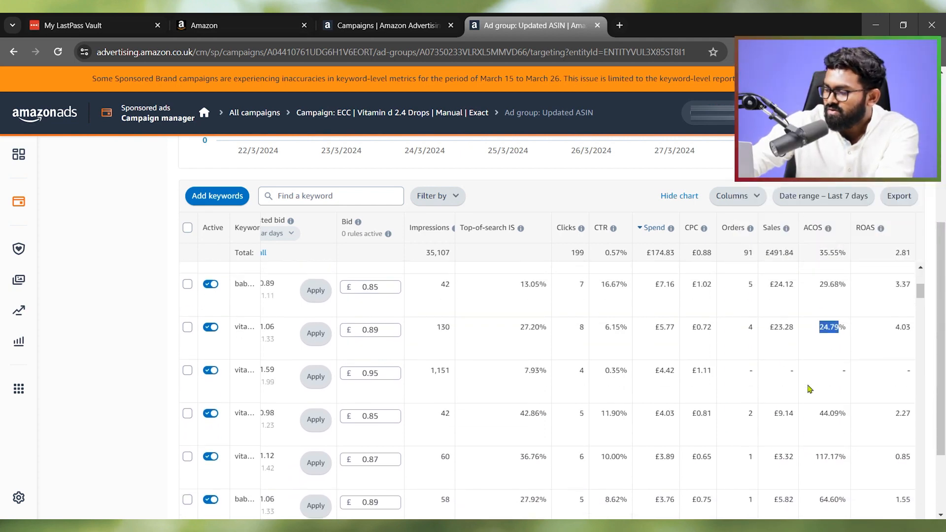
{"action": "scroll", "coordinate": [809, 389], "scroll_direction": "up", "scroll_amount": 7}
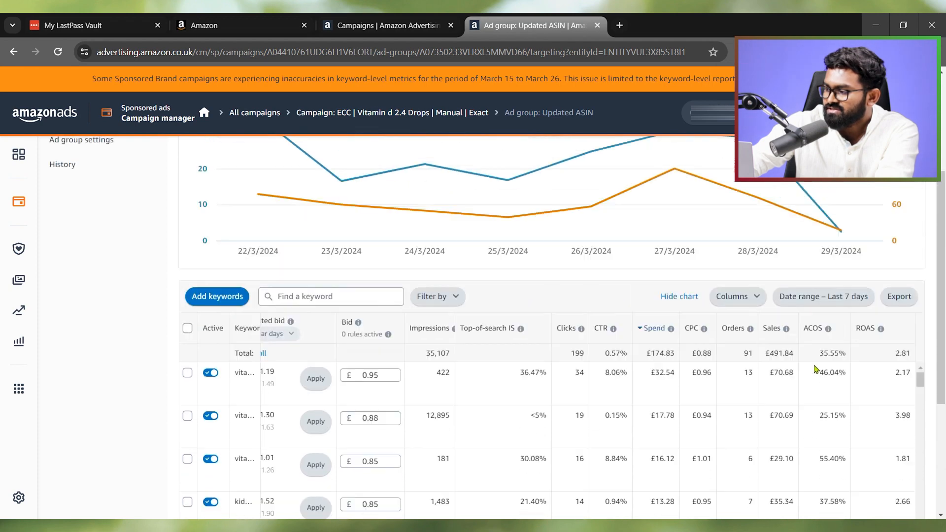
{"action": "scroll", "coordinate": [794, 262], "scroll_direction": "down", "scroll_amount": 3}
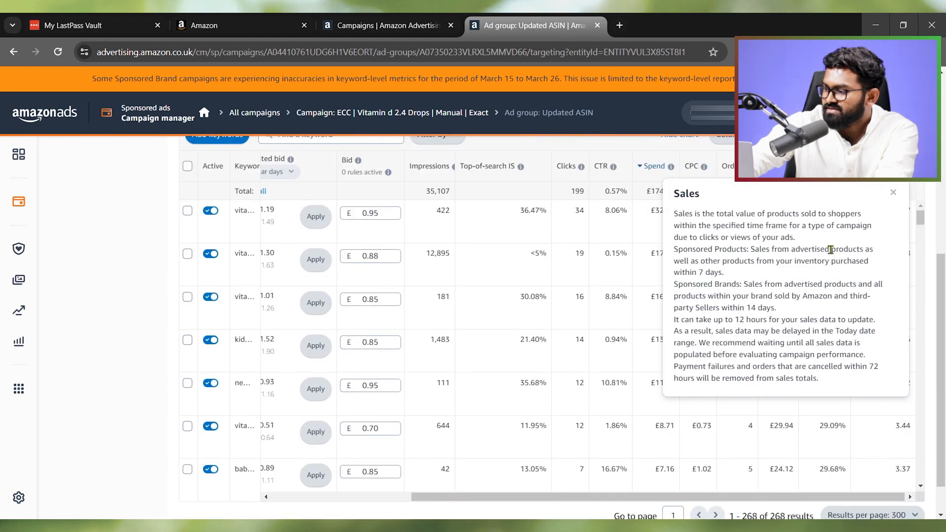
{"action": "double_click", "coordinate": [829, 211]}
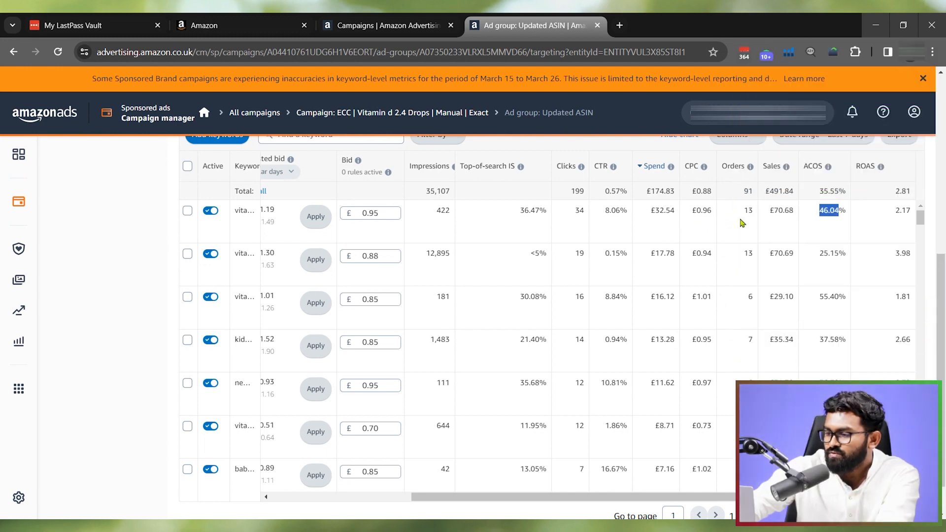
{"action": "double_click", "coordinate": [746, 211]}
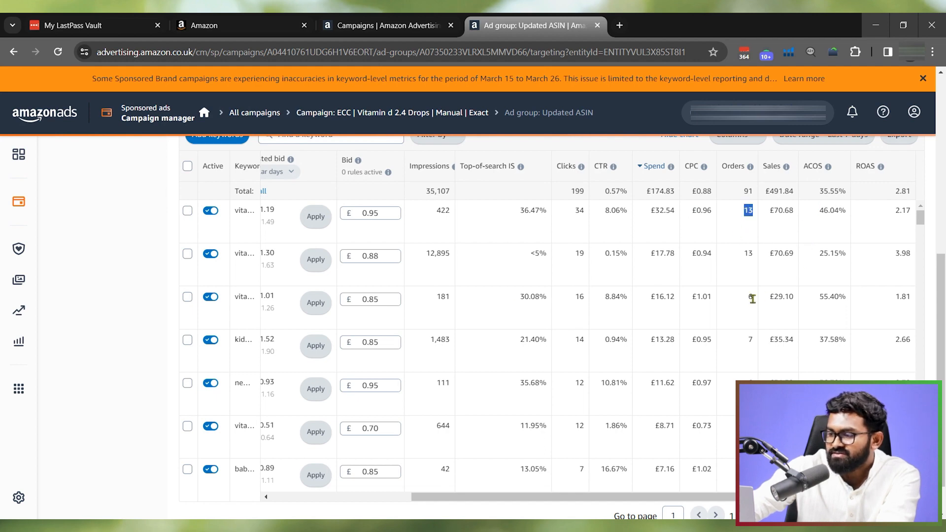
{"action": "scroll", "coordinate": [821, 277], "scroll_direction": "down", "scroll_amount": 10}
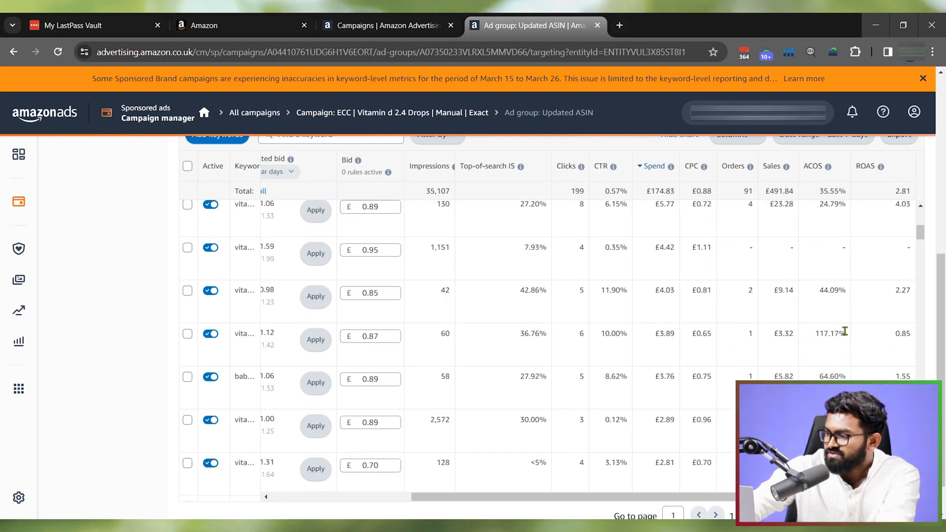
- Set the bid of the keyword with 117.17% ACOS to £0.50 and save it
{"action": "double_click", "coordinate": [830, 335]}
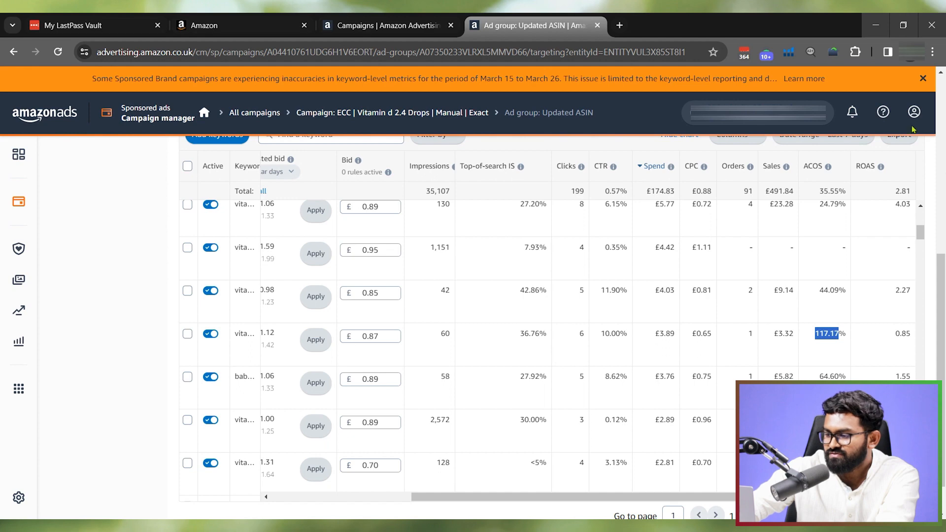
{"action": "left_click", "coordinate": [385, 340]}
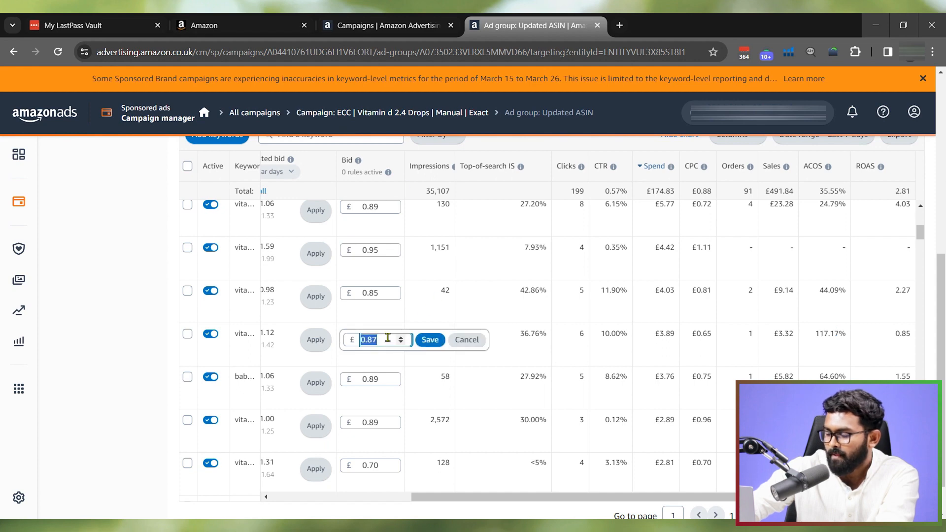
{"action": "type", "text": "0"}
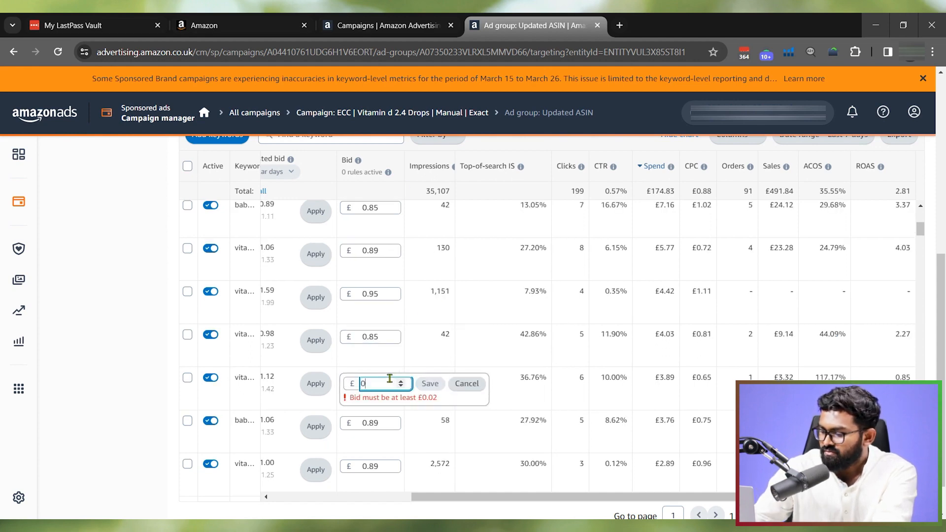
{"action": "type", "text": ".50"}
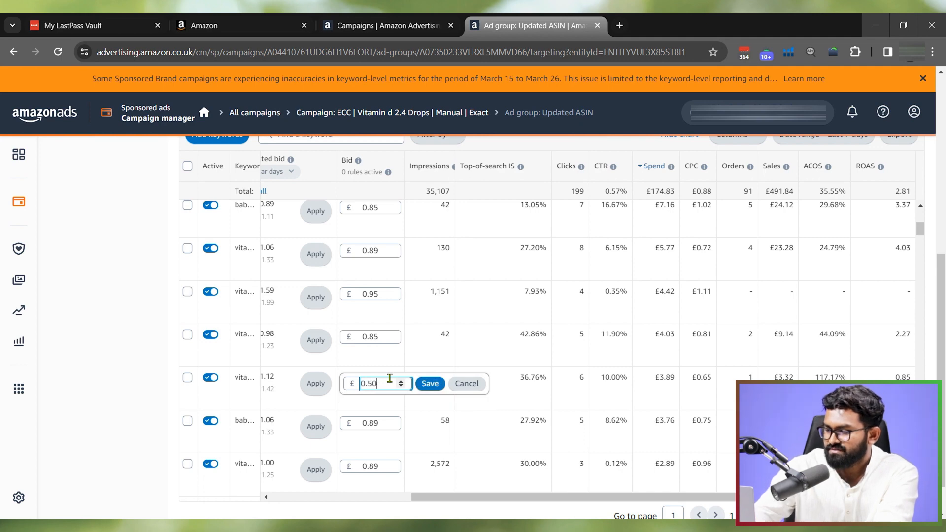
{"action": "left_click", "coordinate": [429, 385]}
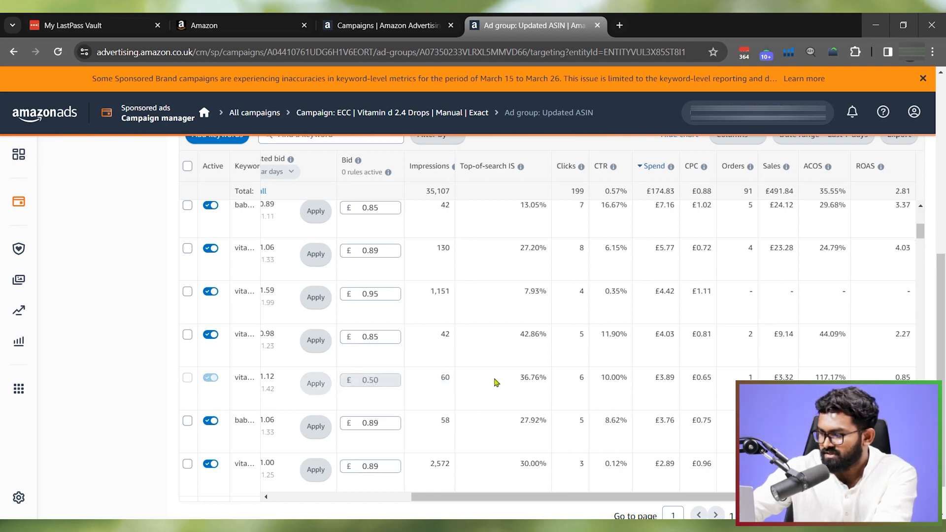
- Set the bid of the keyword with 64.60% ACOS to £0.60 and save it
{"action": "scroll", "coordinate": [814, 344], "scroll_direction": "down", "scroll_amount": 1}
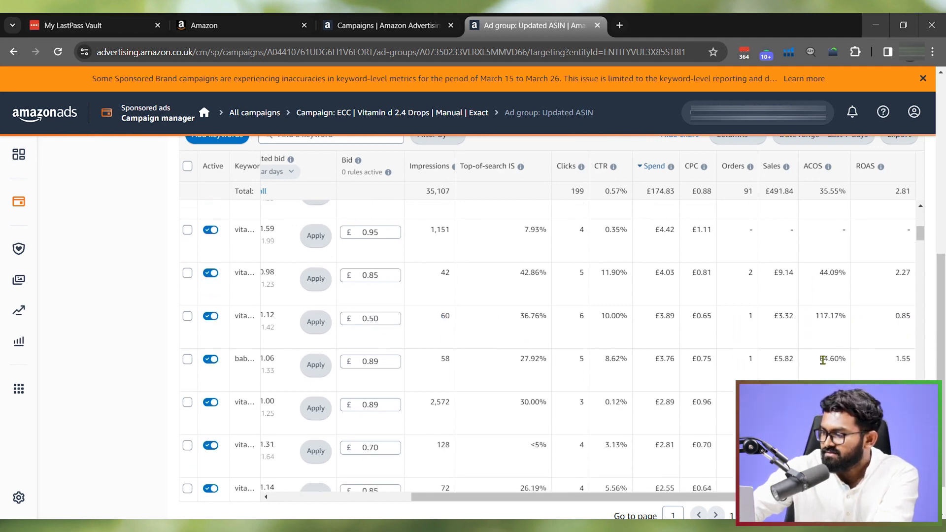
{"action": "left_click", "coordinate": [384, 362]}
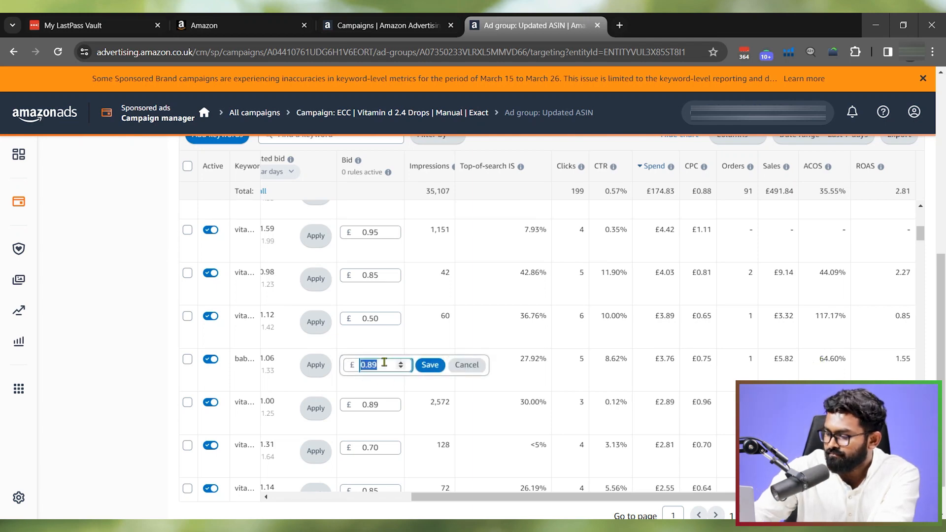
{"action": "type", "text": "0.6"}
{"action": "key", "text": "Return"}
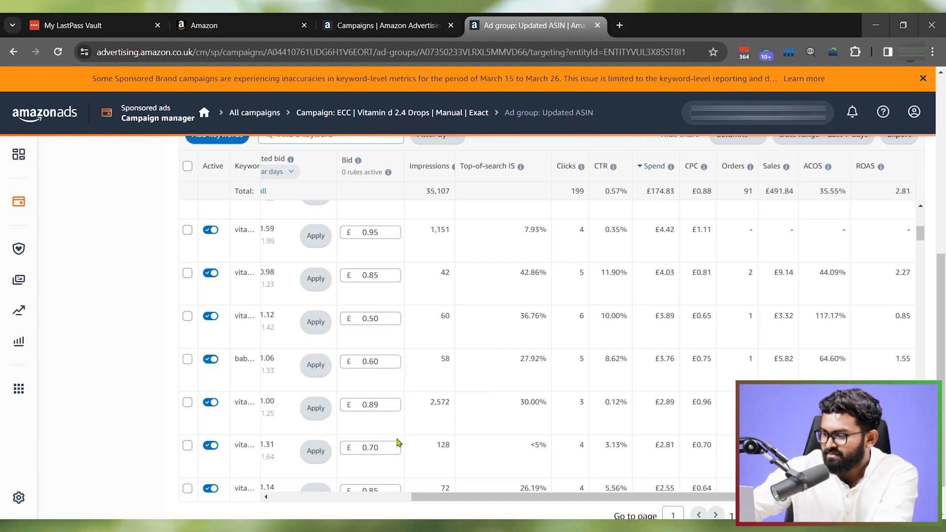
- Set the bid of the keyword with 2,572 impressions to £0.70 and save it
{"action": "left_click", "coordinate": [380, 404]}
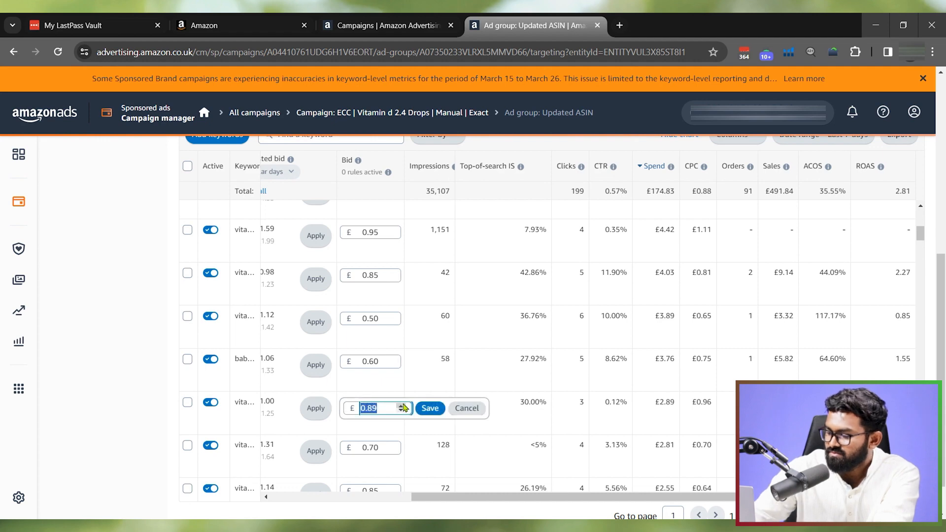
{"action": "type", "text": "0.7"}
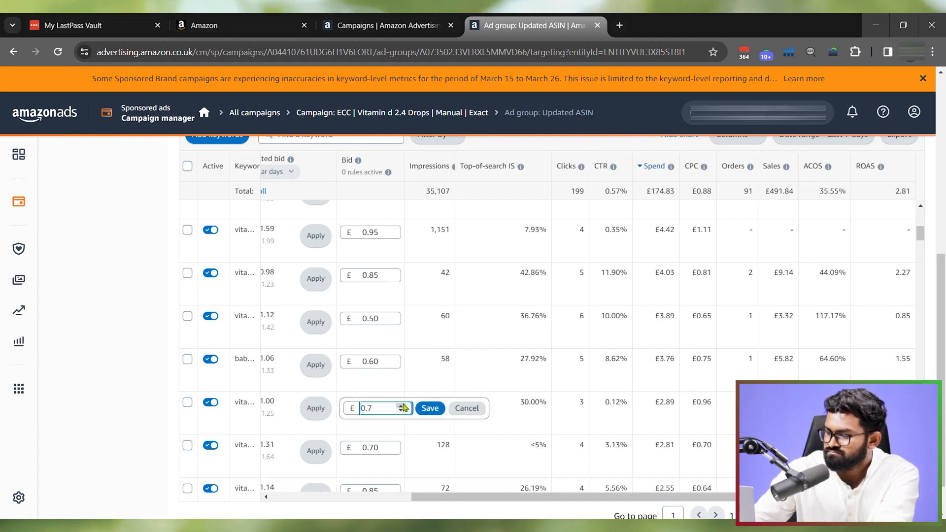
{"action": "key", "text": "Return"}
- Sort the keyword table by ACOS in ascending order and go to the keywords with the lowest ACOS values
{"action": "scroll", "coordinate": [730, 345], "scroll_direction": "down", "scroll_amount": 5}
{"action": "scroll", "coordinate": [781, 353], "scroll_direction": "down", "scroll_amount": 5}
{"action": "scroll", "coordinate": [784, 355], "scroll_direction": "up", "scroll_amount": 10}
{"action": "scroll", "coordinate": [787, 356], "scroll_direction": "up", "scroll_amount": 10}
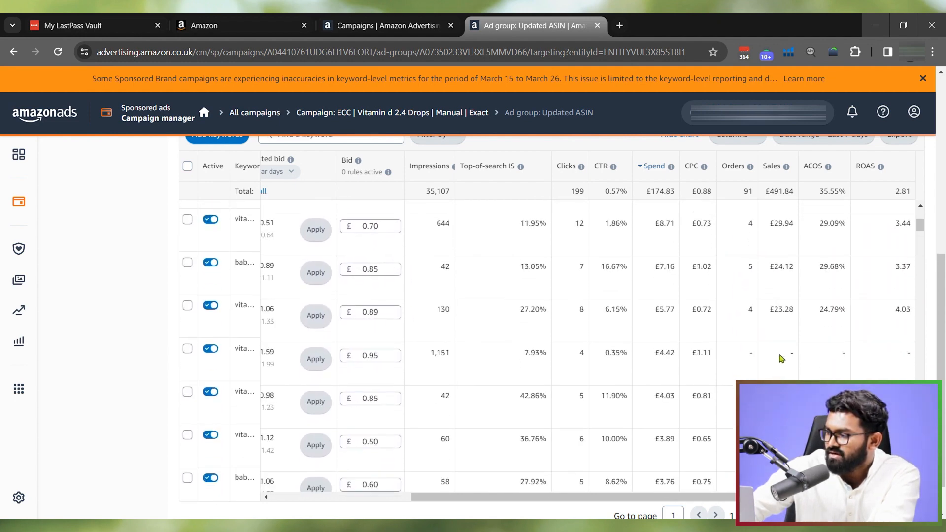
{"action": "left_click", "coordinate": [814, 168]}
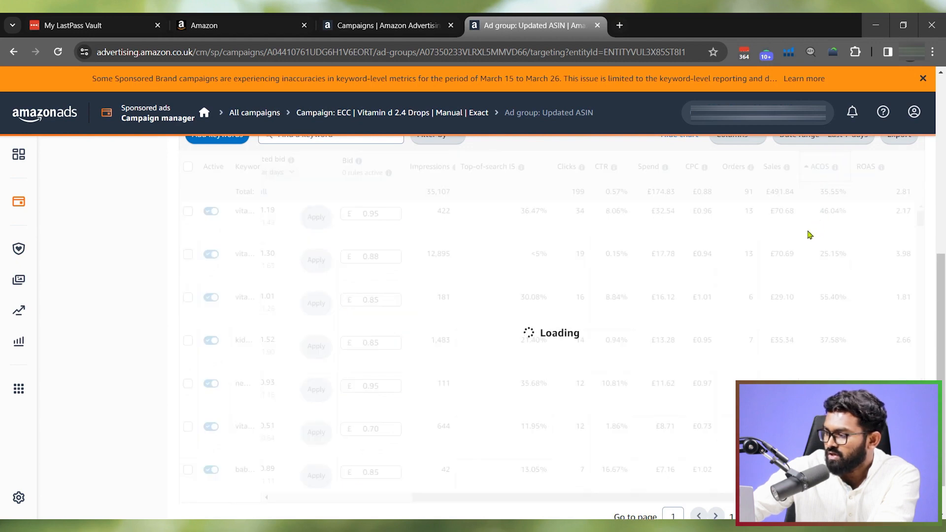
{"action": "scroll", "coordinate": [785, 246], "scroll_direction": "down", "scroll_amount": 3}
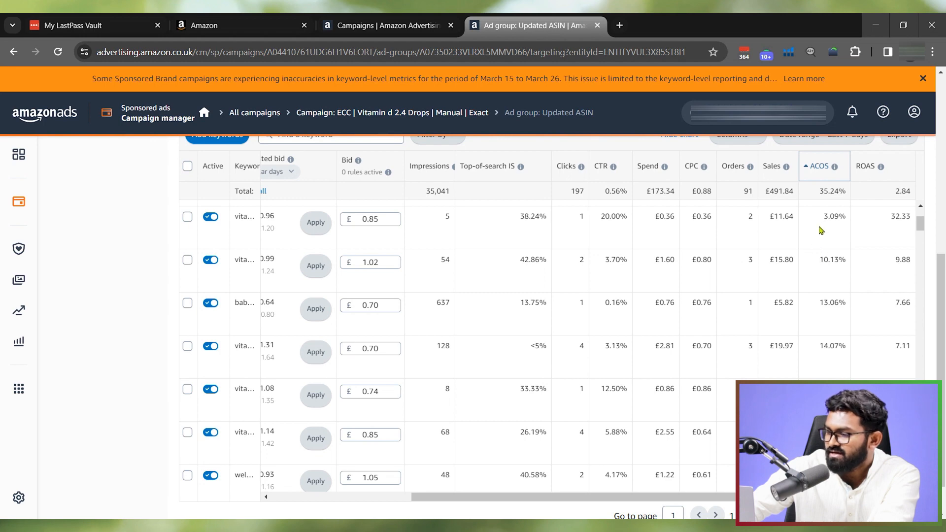
- Select the eight consecutive keywords with ACOS from 3.09% to 24.74%
{"action": "left_click", "coordinate": [188, 220]}
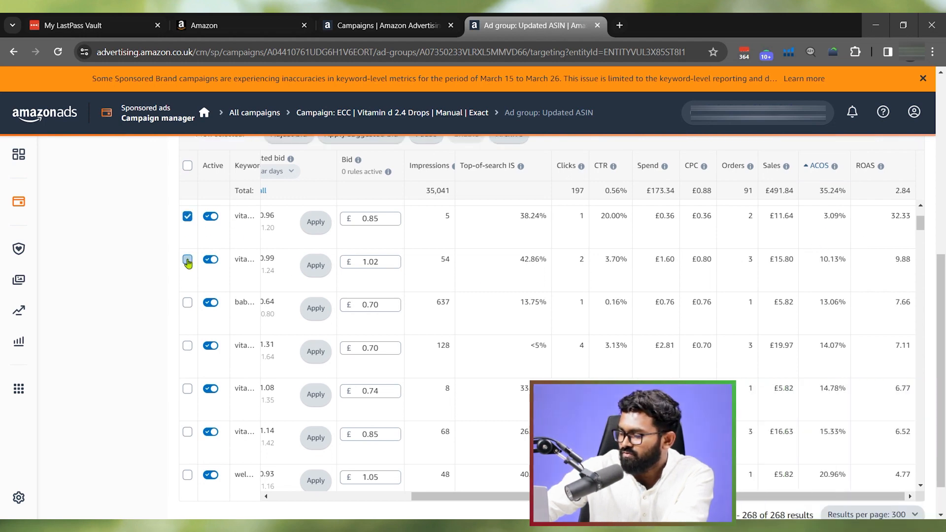
{"action": "left_click", "coordinate": [188, 260]}
{"action": "left_click", "coordinate": [188, 302]}
{"action": "left_click", "coordinate": [188, 346]}
{"action": "left_click", "coordinate": [187, 389]}
{"action": "left_click", "coordinate": [187, 433]}
{"action": "left_click", "coordinate": [187, 475]}
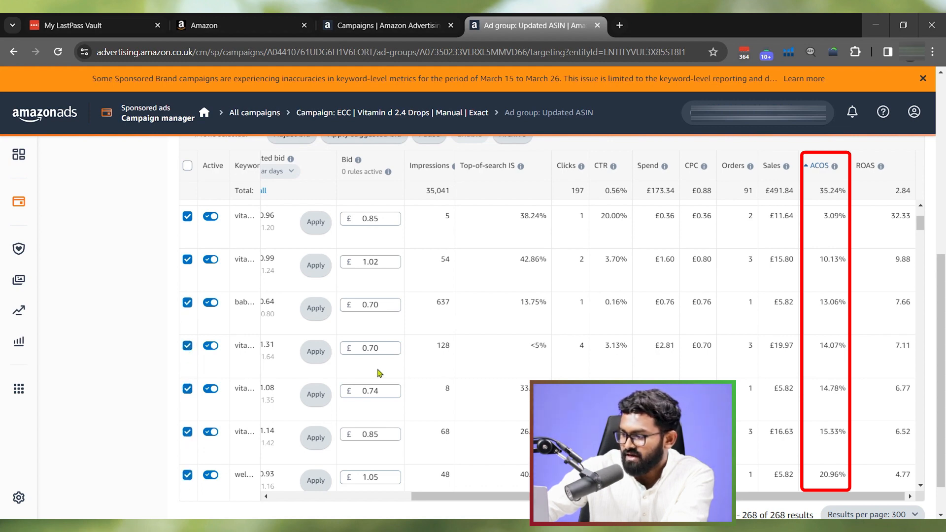
{"action": "scroll", "coordinate": [401, 331], "scroll_direction": "down", "scroll_amount": 2}
{"action": "scroll", "coordinate": [254, 391], "scroll_direction": "down", "scroll_amount": 2}
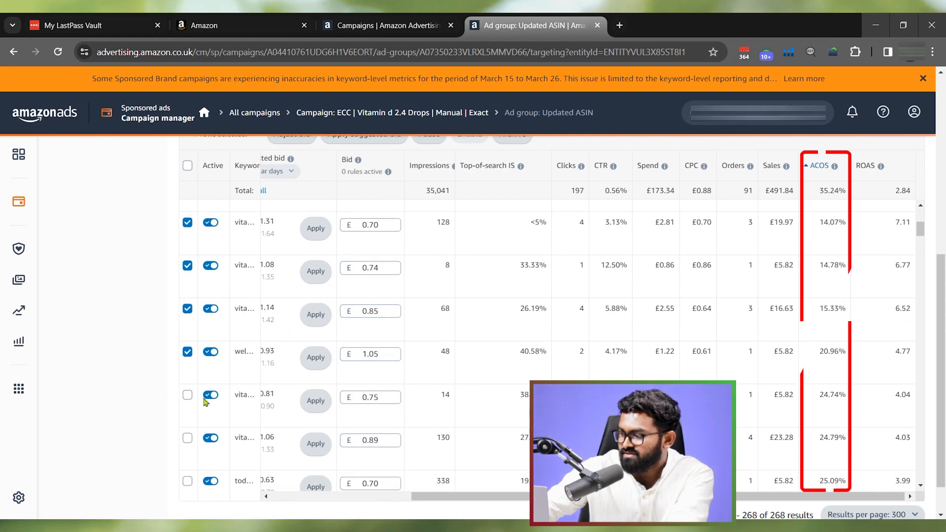
{"action": "left_click", "coordinate": [188, 395]}
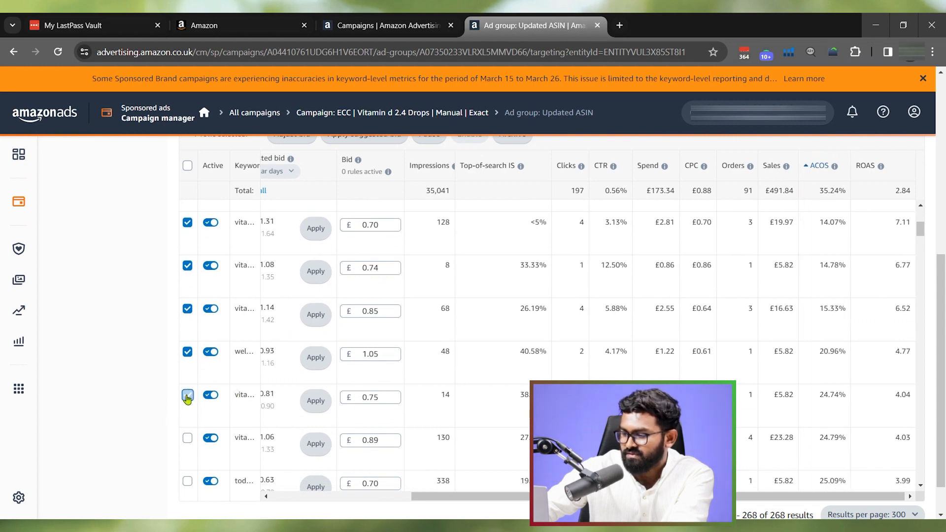
- Increase the bids of all selected keywords by 20% and save the adjustment
{"action": "scroll", "coordinate": [299, 238], "scroll_direction": "up", "scroll_amount": 2}
{"action": "left_click", "coordinate": [294, 195]}
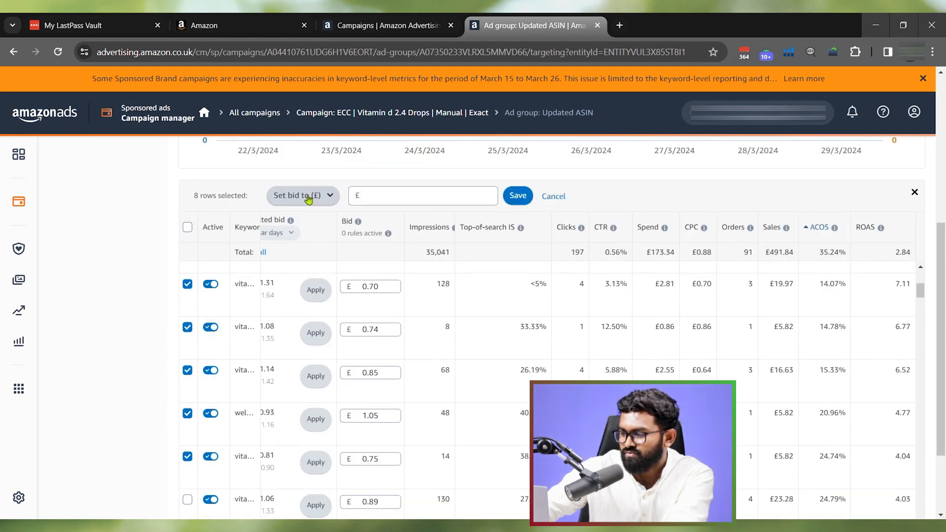
{"action": "left_click", "coordinate": [316, 196]}
{"action": "left_click", "coordinate": [328, 216]}
{"action": "left_click", "coordinate": [400, 194]}
{"action": "type", "text": "20"}
{"action": "left_click", "coordinate": [539, 196]}
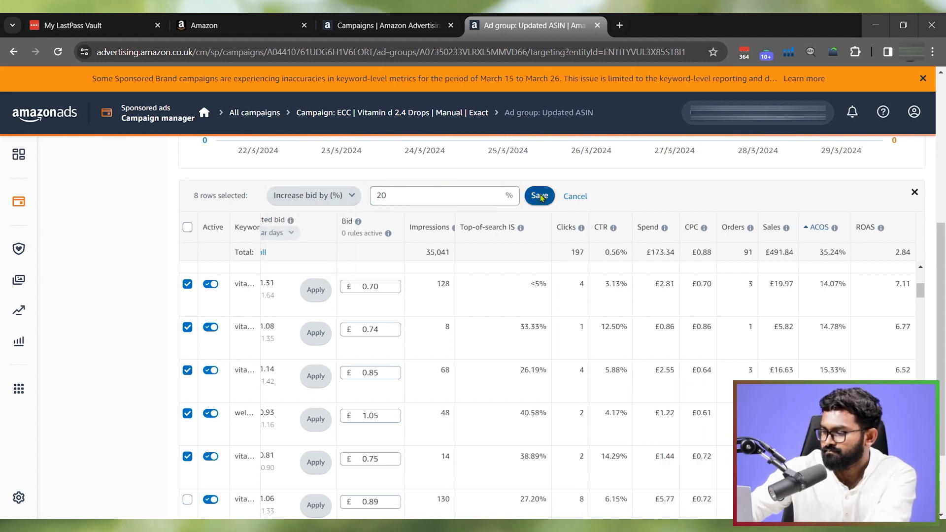
{"action": "mouse_move", "coordinate": [288, 218]}
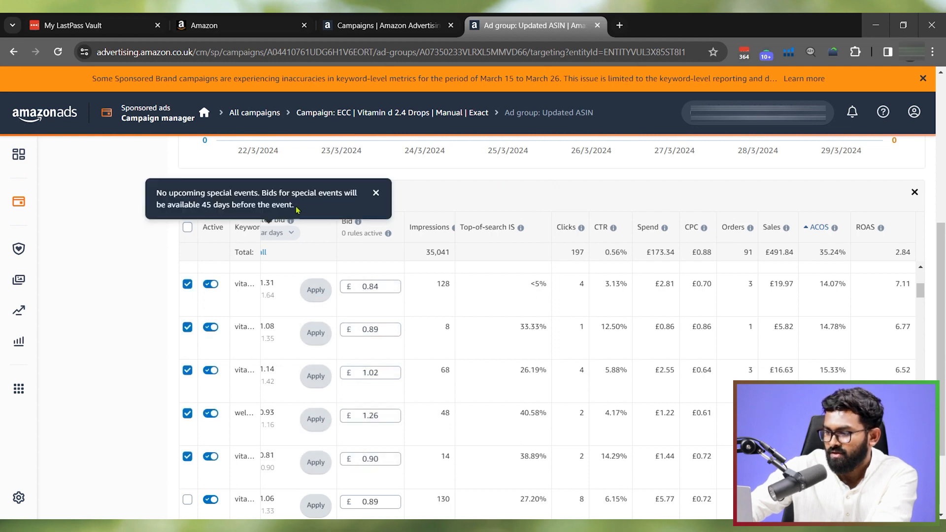
{"action": "left_click", "coordinate": [296, 194]}
{"action": "scroll", "coordinate": [789, 313], "scroll_direction": "up", "scroll_amount": 4}
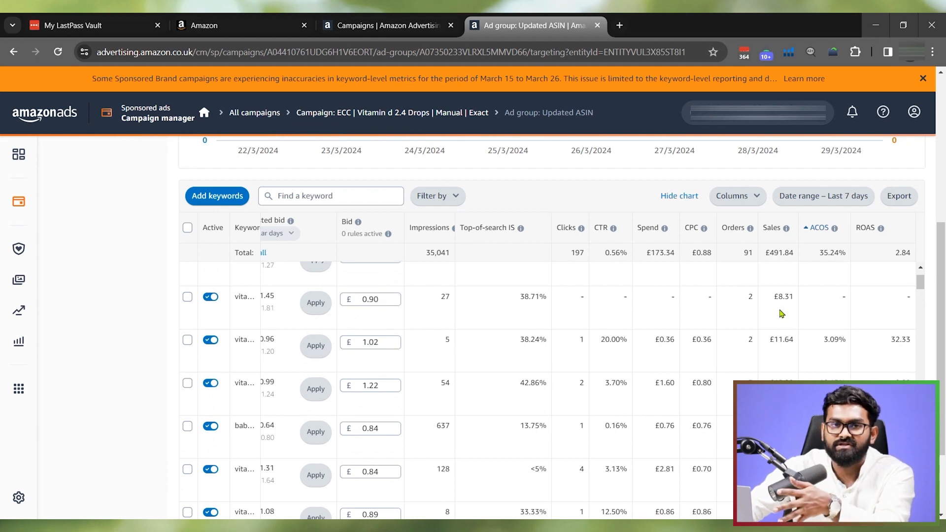
- Filter the ad group's keyword table to keywords whose Sales equals 0
{"action": "scroll", "coordinate": [675, 311], "scroll_direction": "down", "scroll_amount": 8}
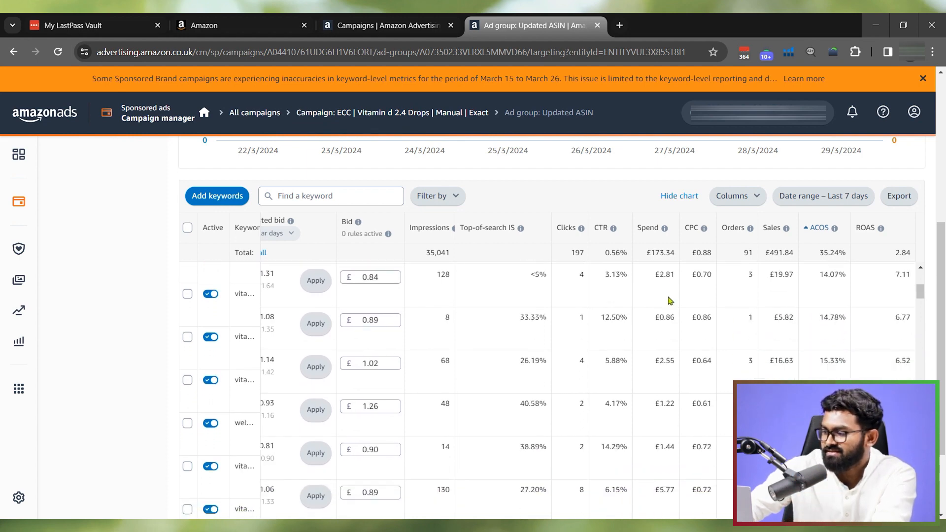
{"action": "scroll", "coordinate": [678, 320], "scroll_direction": "down", "scroll_amount": 2}
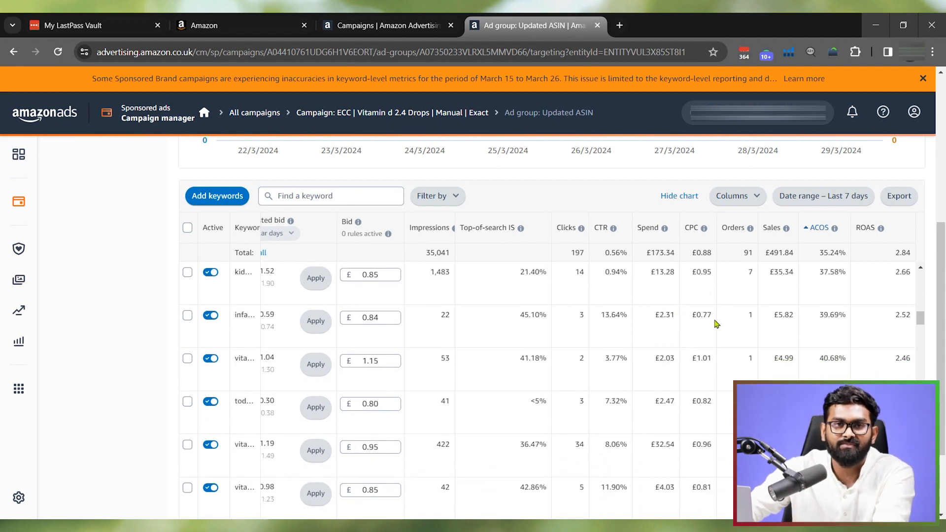
{"action": "scroll", "coordinate": [708, 325], "scroll_direction": "down", "scroll_amount": 5}
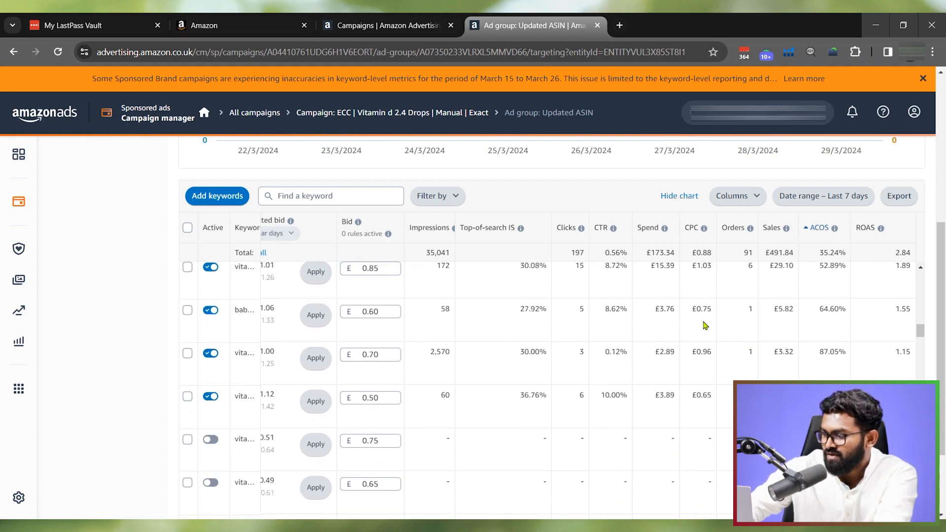
{"action": "left_click", "coordinate": [433, 195]}
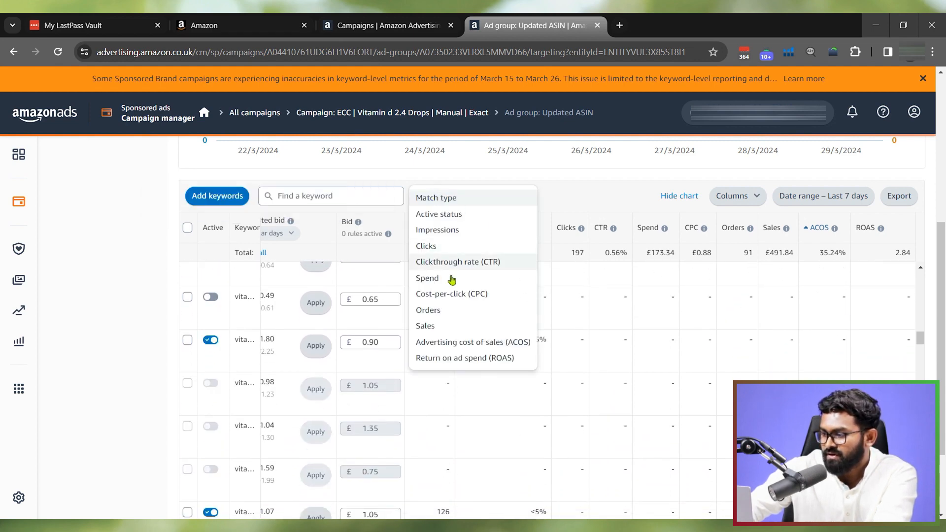
{"action": "left_click", "coordinate": [426, 327]}
{"action": "left_click", "coordinate": [261, 196]}
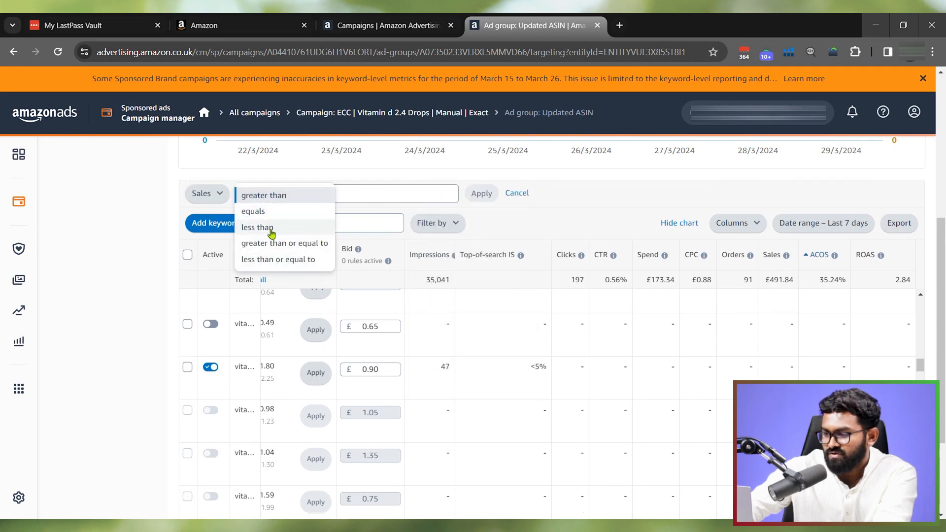
{"action": "left_click", "coordinate": [268, 212]}
{"action": "left_click", "coordinate": [361, 195]}
{"action": "type", "text": "0"}
{"action": "key", "text": "Return"}
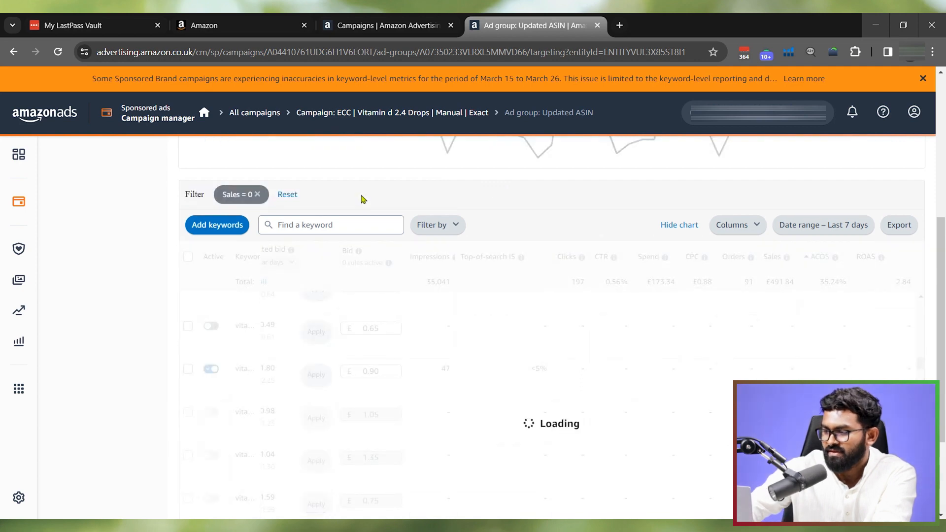
- Add an Active status = Enabled filter to the keyword table alongside the zero-sales filter
{"action": "left_click", "coordinate": [431, 227]}
{"action": "left_click", "coordinate": [447, 244]}
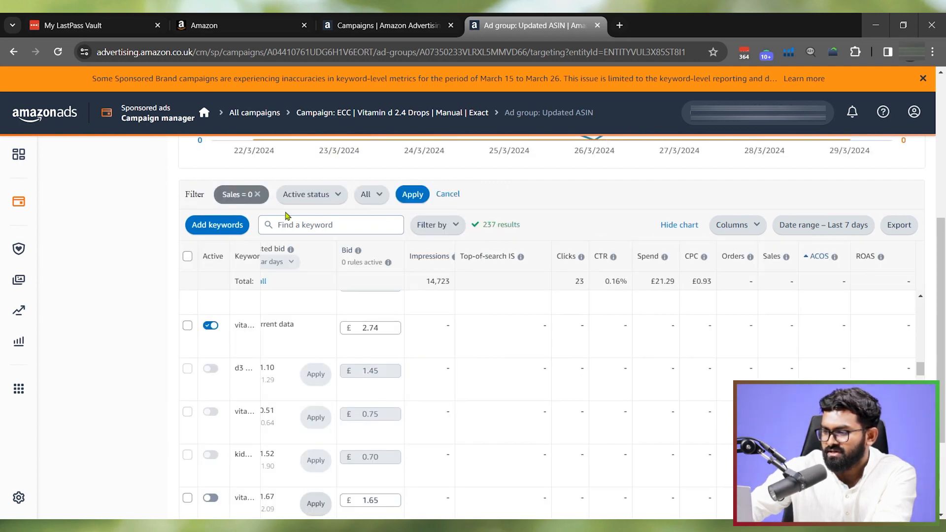
{"action": "left_click", "coordinate": [336, 198]}
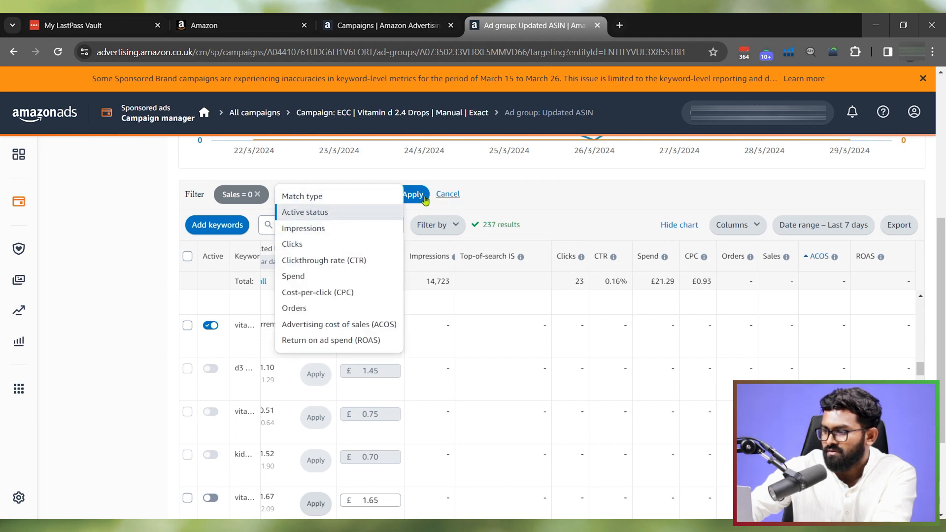
{"action": "left_click", "coordinate": [370, 194]}
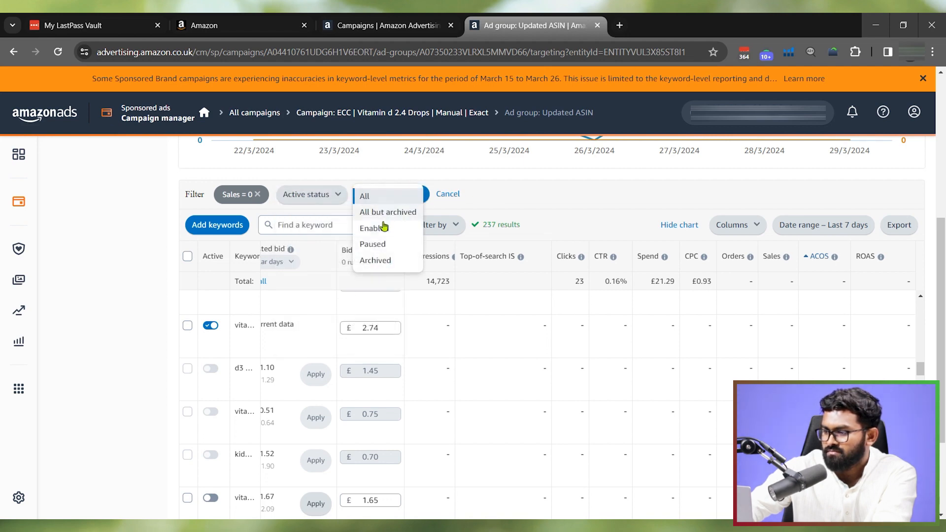
{"action": "left_click", "coordinate": [383, 228]}
{"action": "left_click", "coordinate": [430, 195]}
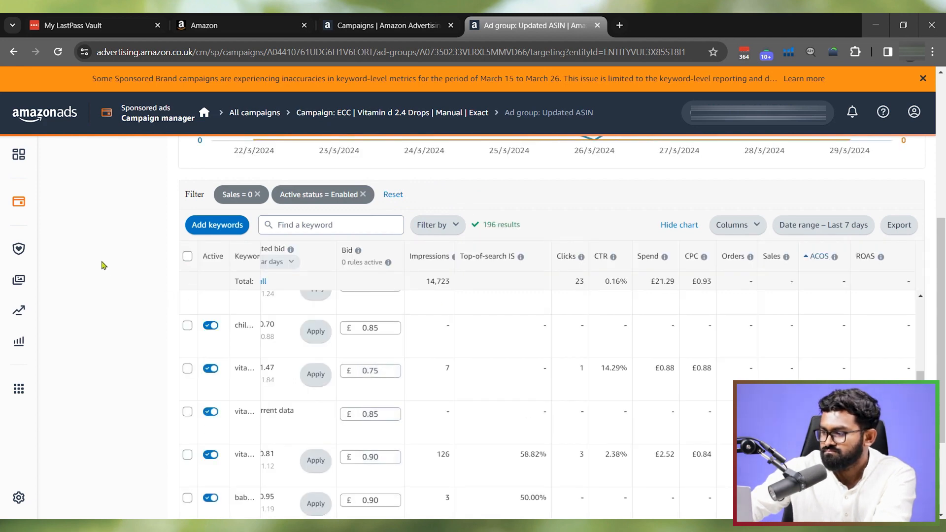
- Sort the filtered keywords by Spend in descending order and review the clicks and spend of those without sales
{"action": "left_click", "coordinate": [648, 258]}
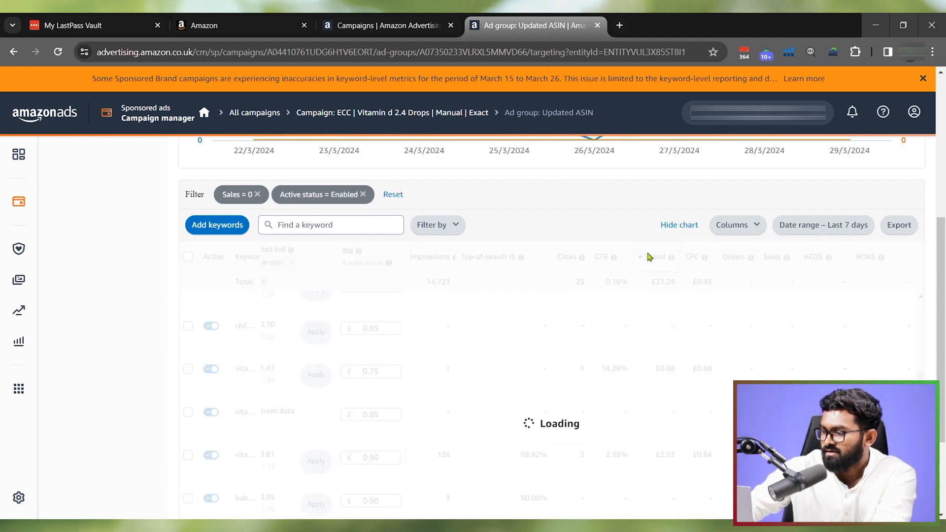
{"action": "left_click", "coordinate": [648, 258]}
{"action": "scroll", "coordinate": [583, 292], "scroll_direction": "down", "scroll_amount": 10}
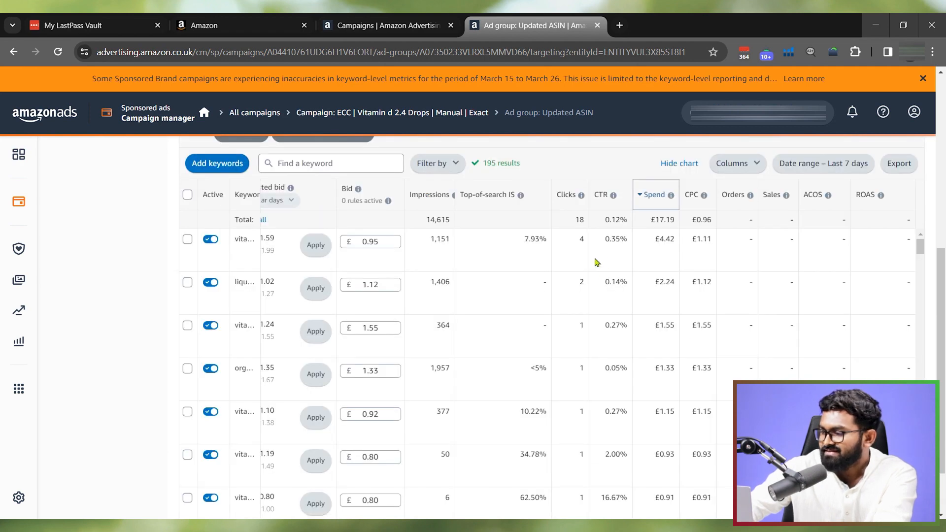
{"action": "scroll", "coordinate": [583, 291], "scroll_direction": "down", "scroll_amount": 4}
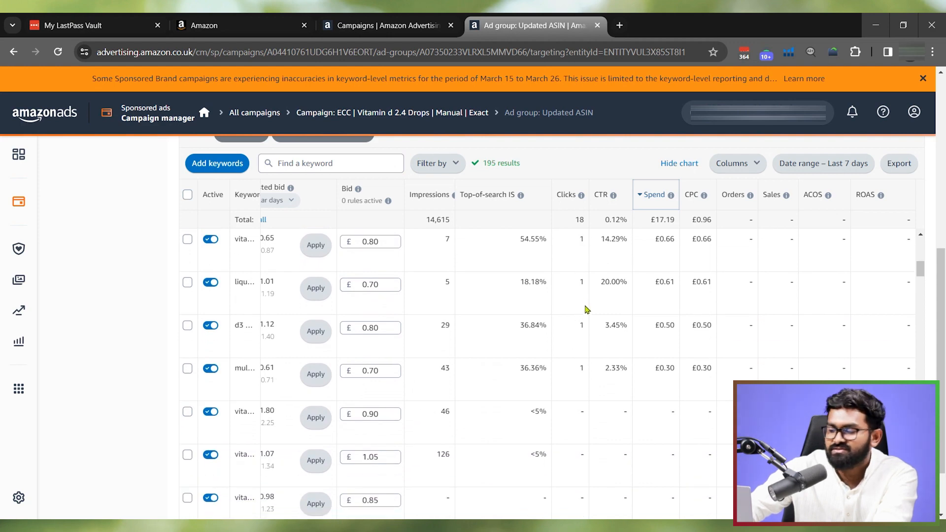
{"action": "scroll", "coordinate": [589, 310], "scroll_direction": "down", "scroll_amount": 10}
{"action": "scroll", "coordinate": [634, 332], "scroll_direction": "down", "scroll_amount": 10}
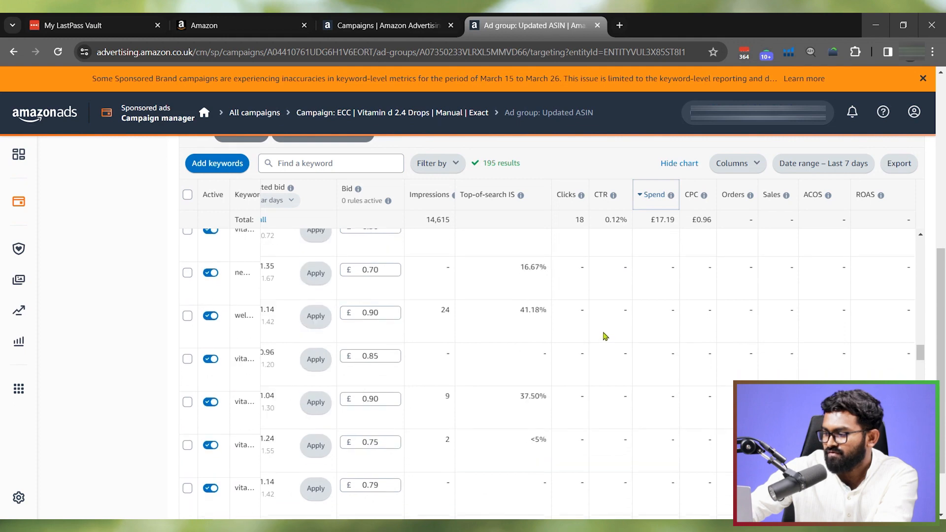
{"action": "scroll", "coordinate": [606, 336], "scroll_direction": "down", "scroll_amount": 3}
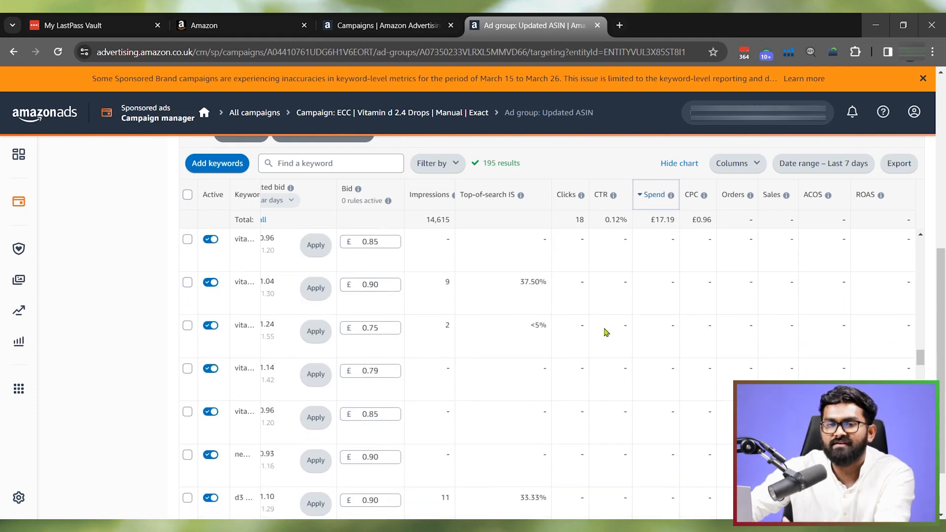
- Select all enabled keywords without sales, increase their bids by 10% and save the adjustment
{"action": "left_click", "coordinate": [187, 194]}
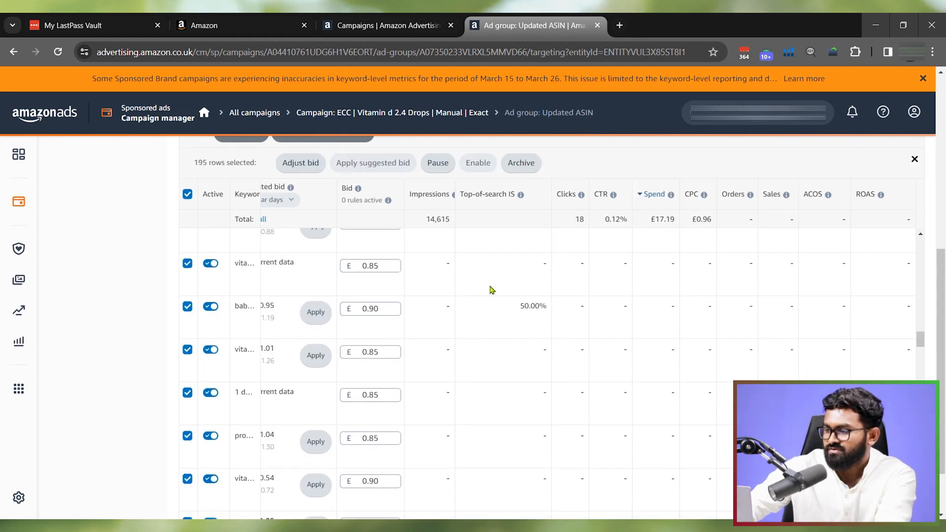
{"action": "left_click", "coordinate": [188, 195]}
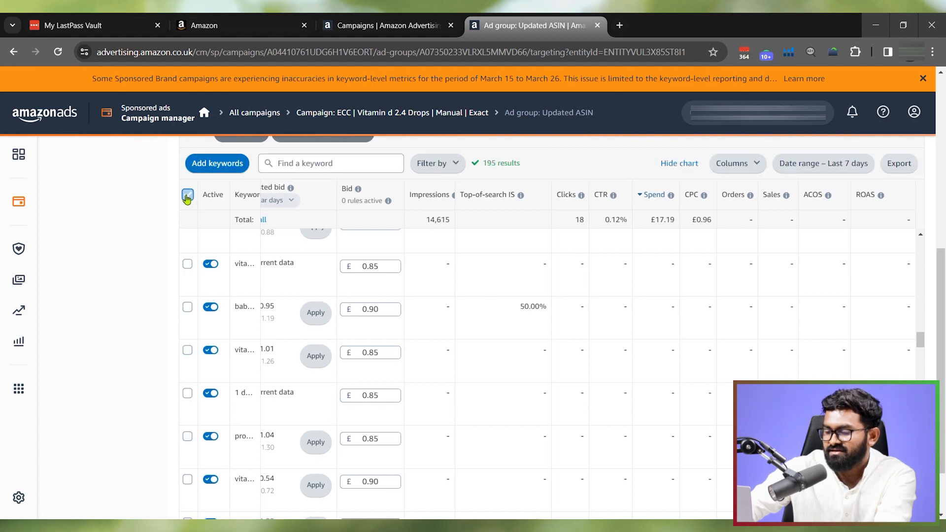
{"action": "left_click", "coordinate": [187, 197]}
{"action": "left_click", "coordinate": [306, 162]}
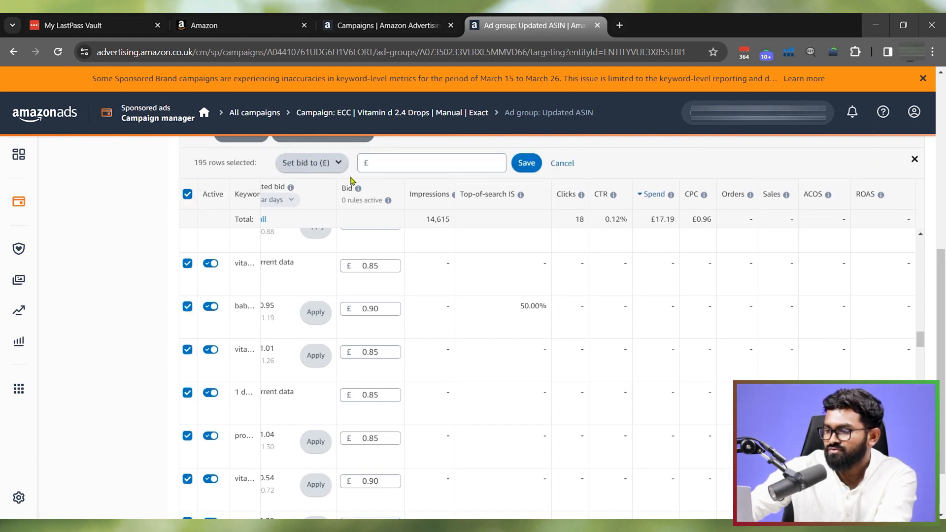
{"action": "left_click", "coordinate": [306, 168]}
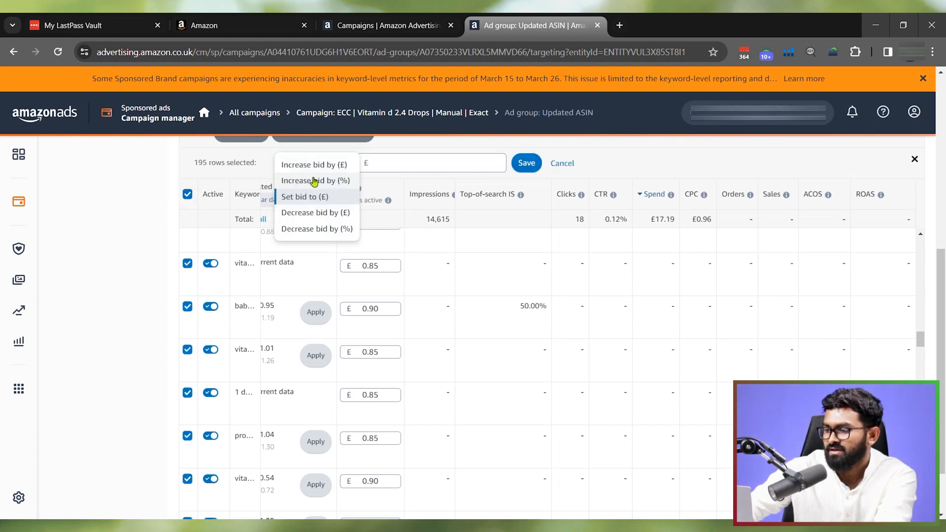
{"action": "left_click", "coordinate": [315, 181]}
{"action": "left_click", "coordinate": [416, 164]}
{"action": "type", "text": "10"}
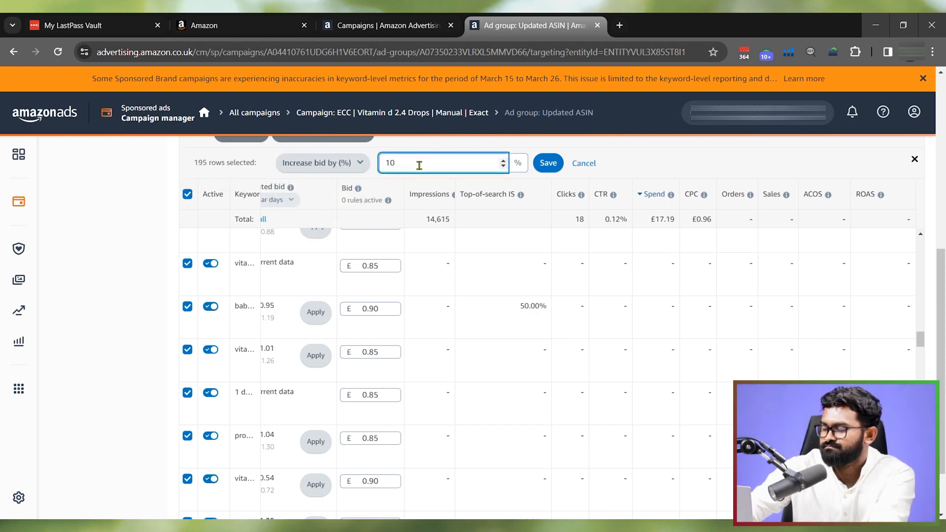
{"action": "left_click", "coordinate": [548, 163]}
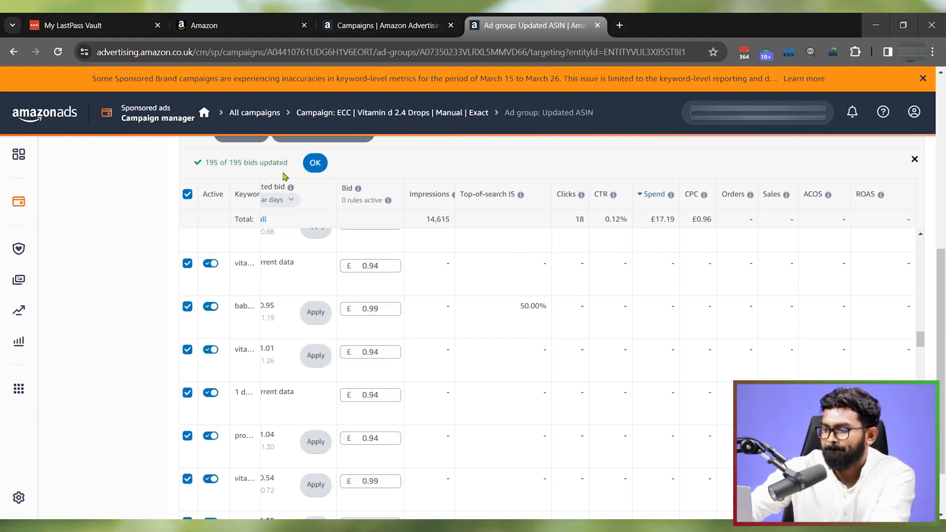
{"action": "left_click", "coordinate": [314, 164]}
- Check the Sales and ACOS values of the enabled keyword with the £0.50 bid
{"action": "double_click", "coordinate": [785, 301]}
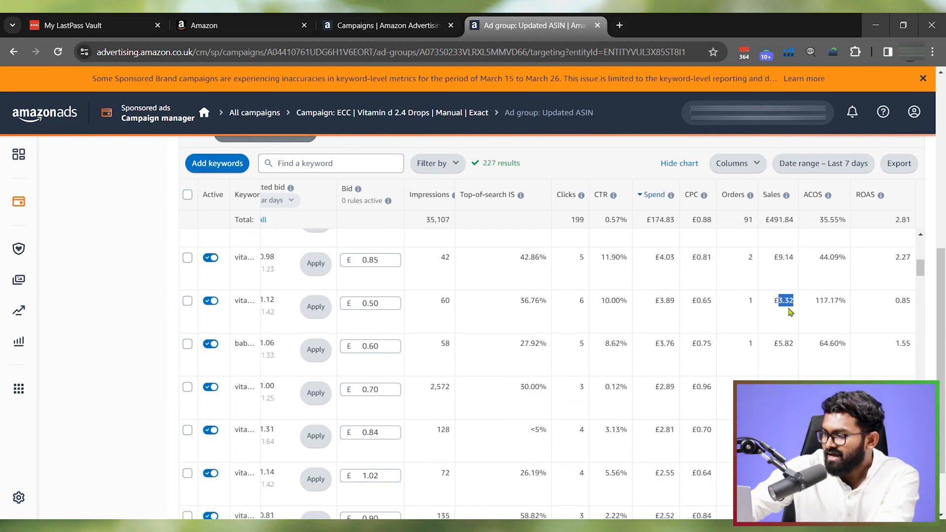
{"action": "double_click", "coordinate": [827, 300]}
{"action": "left_click", "coordinate": [820, 302]}
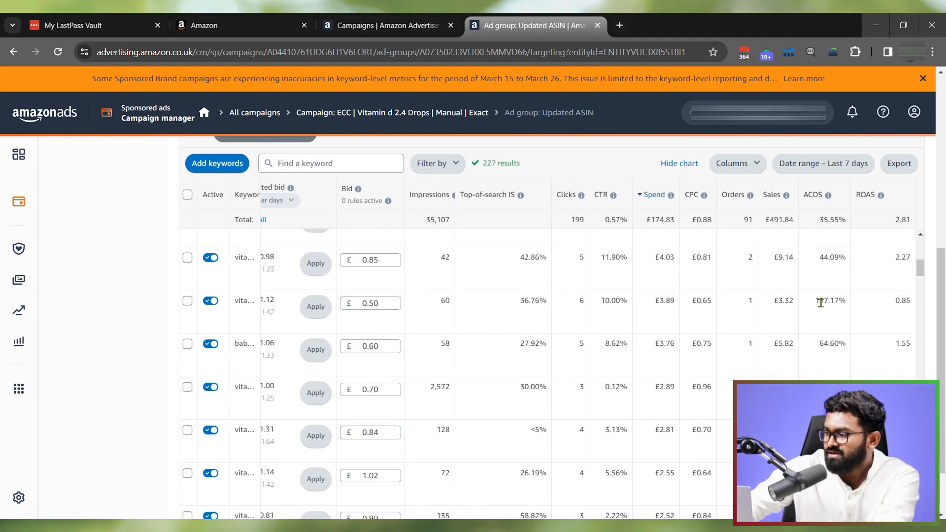
{"action": "double_click", "coordinate": [822, 302]}
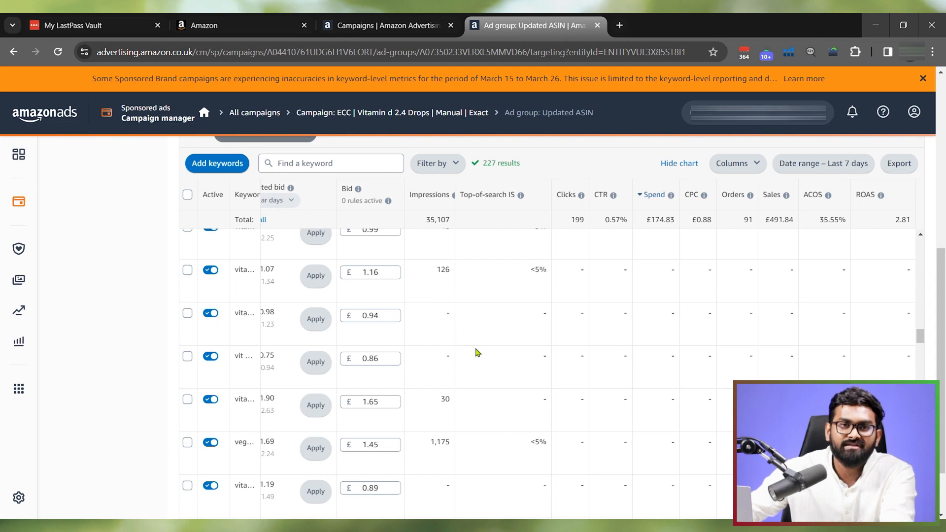
- Go to the Sponsored ads reports and start creating a new report
{"action": "scroll", "coordinate": [485, 352], "scroll_direction": "up", "scroll_amount": 3}
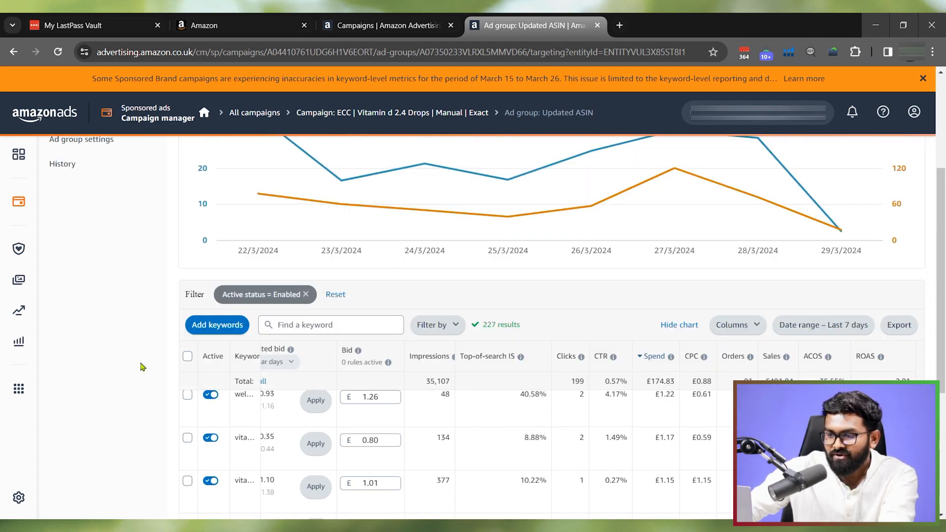
{"action": "scroll", "coordinate": [141, 367], "scroll_direction": "up", "scroll_amount": 3}
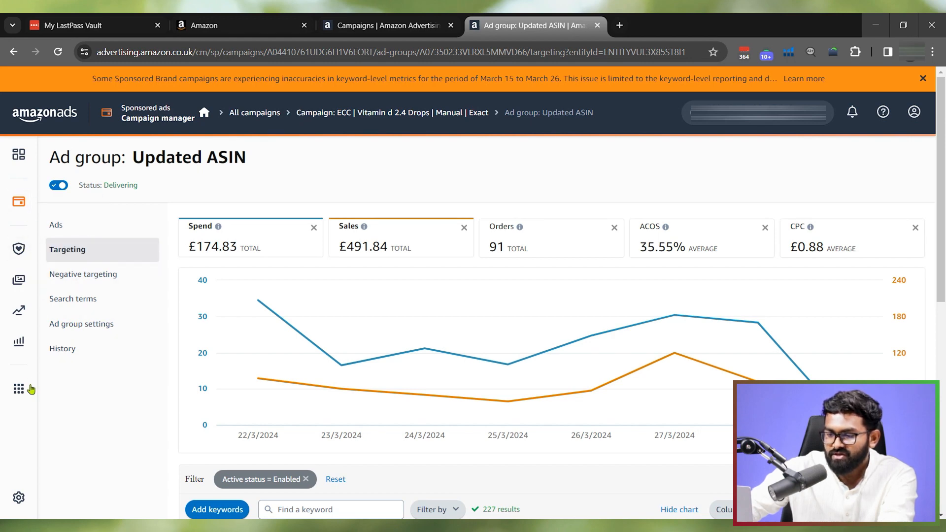
{"action": "left_click", "coordinate": [18, 343]}
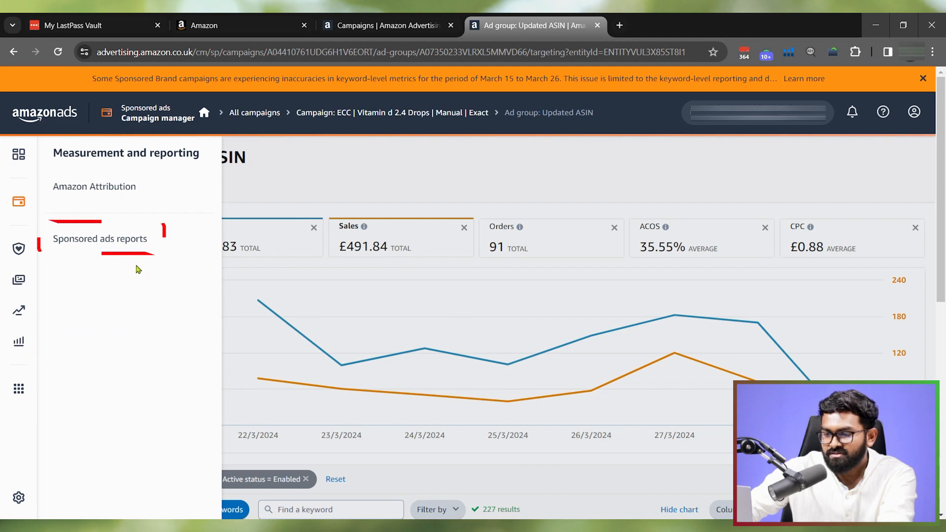
{"action": "left_click", "coordinate": [106, 247]}
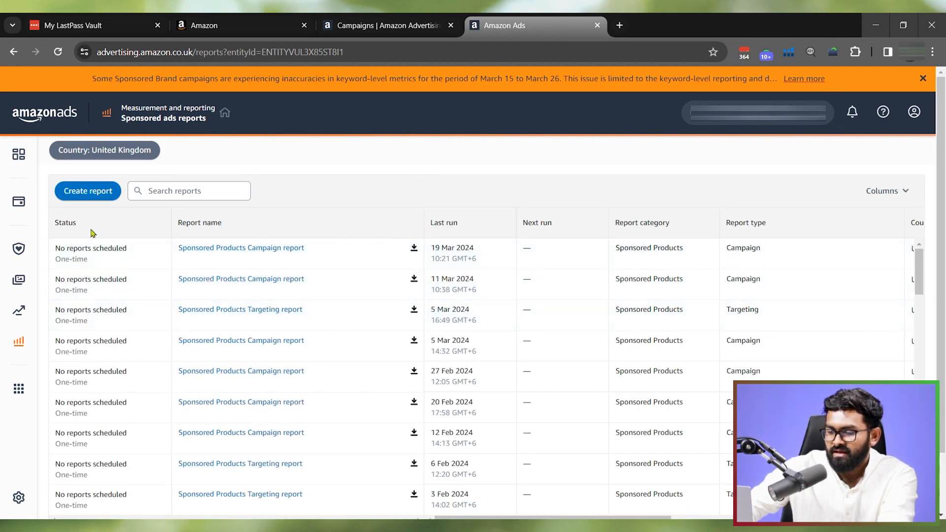
{"action": "left_click", "coordinate": [92, 197]}
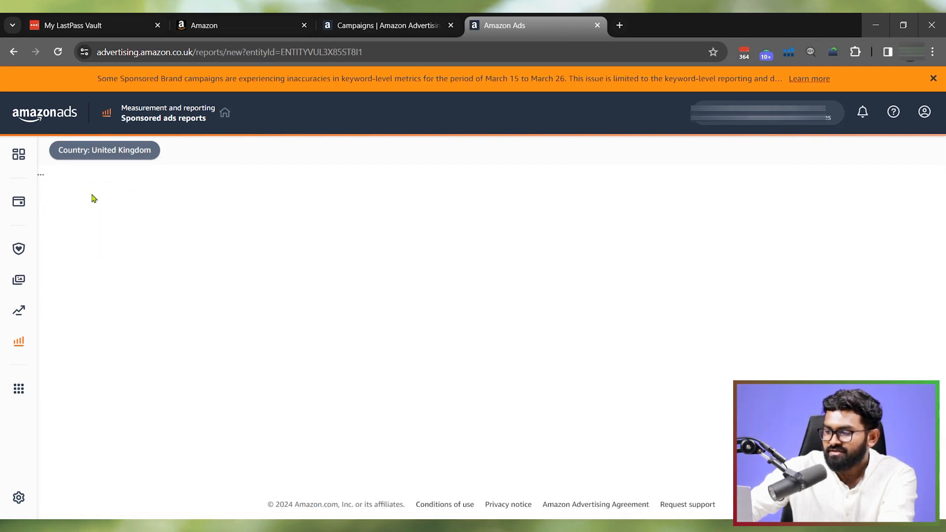